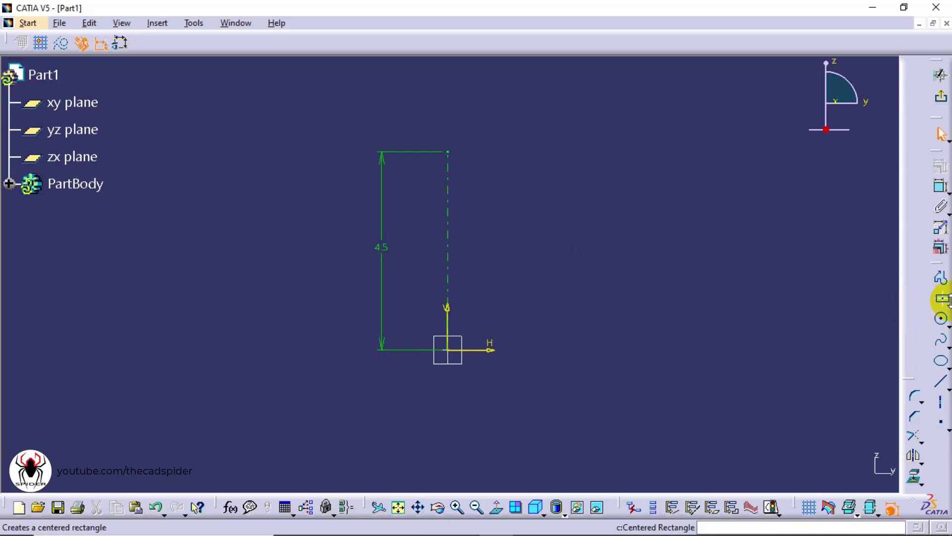
Step: Draw a centered rectangle 2 mm high and 12 mm wide, with its center on the vertical axis line
left_click(945, 300)
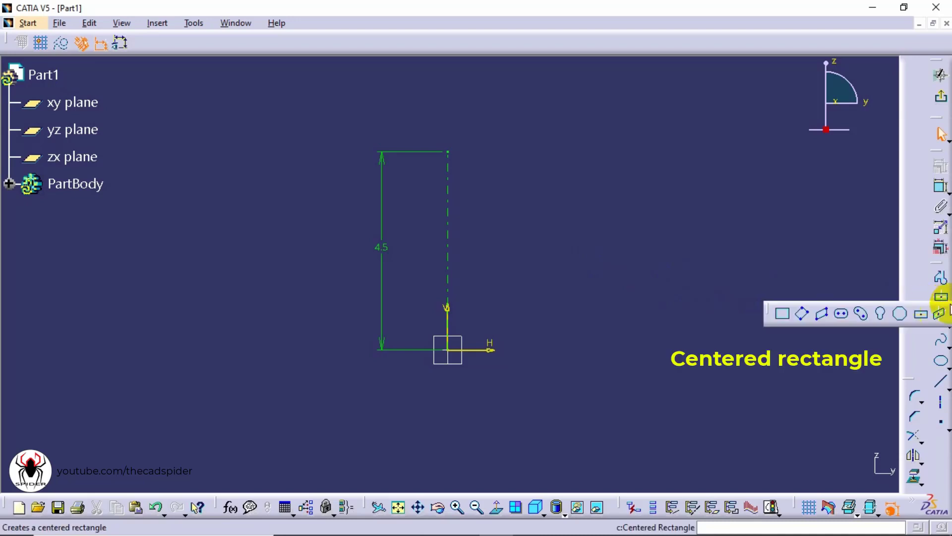
left_click(920, 315)
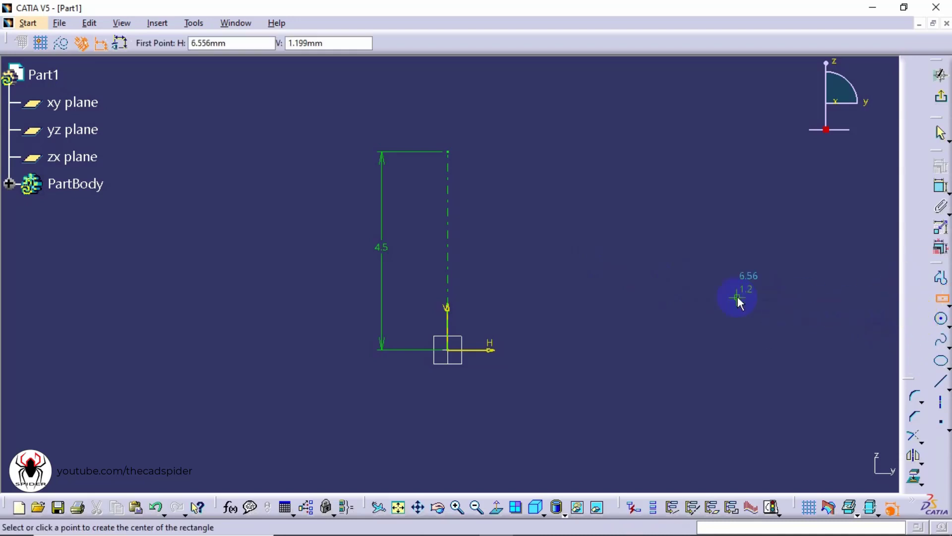
left_click(448, 241)
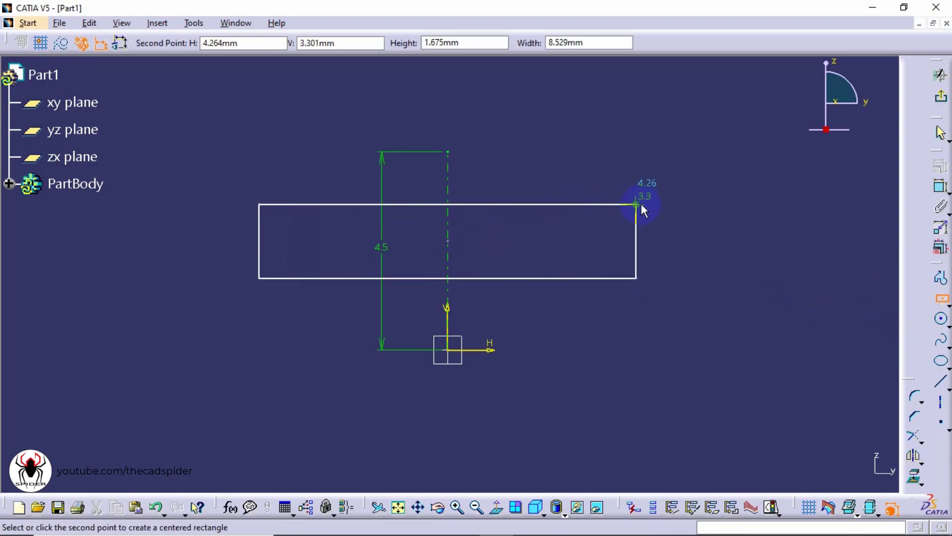
key("Tab")
key("Tab")
type("2")
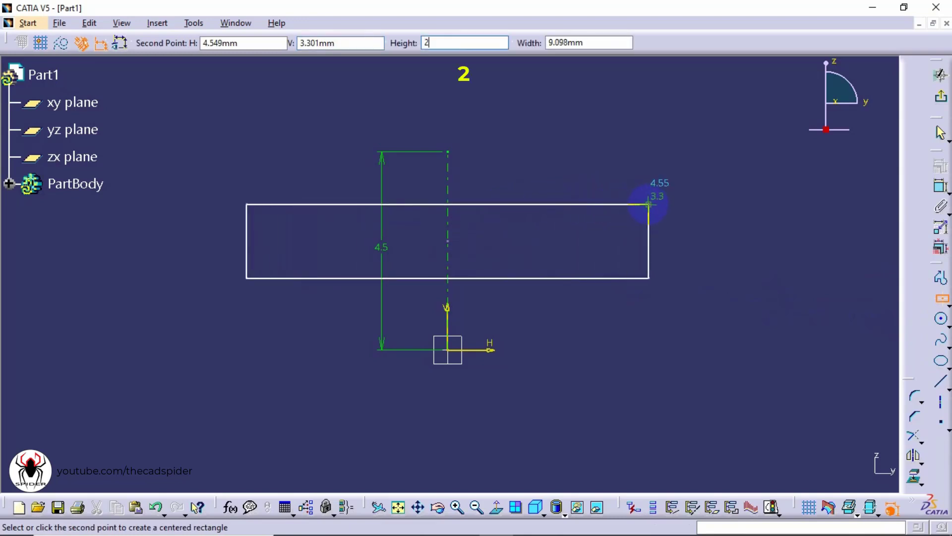
key("Tab")
type("1")
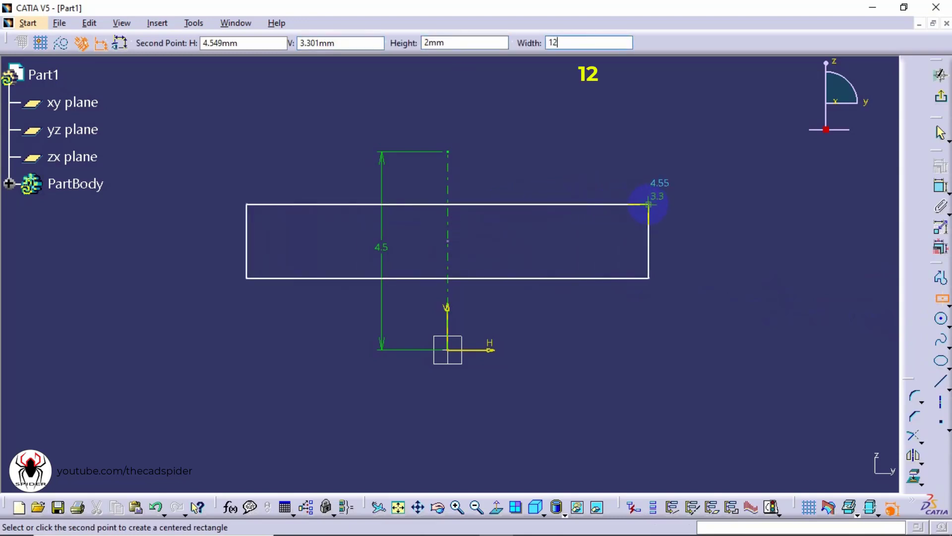
key("Return")
left_click(647, 234)
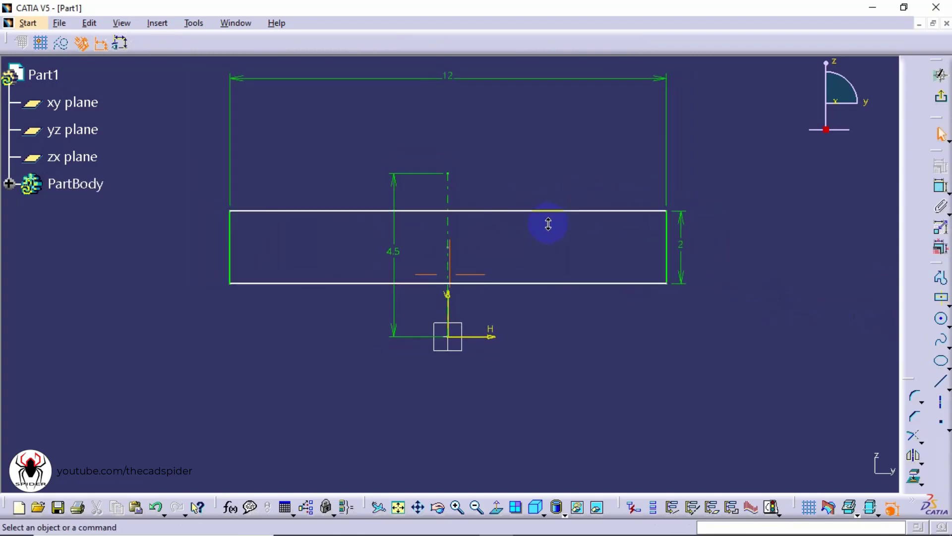
Step: Reposition the rectangle's dimensions, placing the width dimension below it and the height dimension farther out from its right side
middle_click_drag(548, 223, 528, 114, "ctrl")
left_click_drag(530, 102, 531, 370)
middle_click_drag(531, 370, 515, 259, "ctrl")
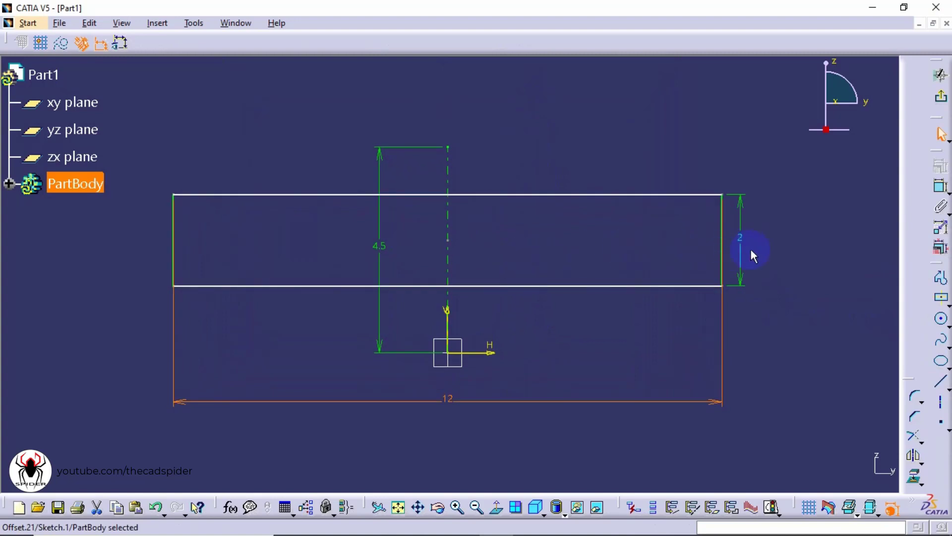
left_click_drag(745, 258, 784, 250)
left_click(794, 246)
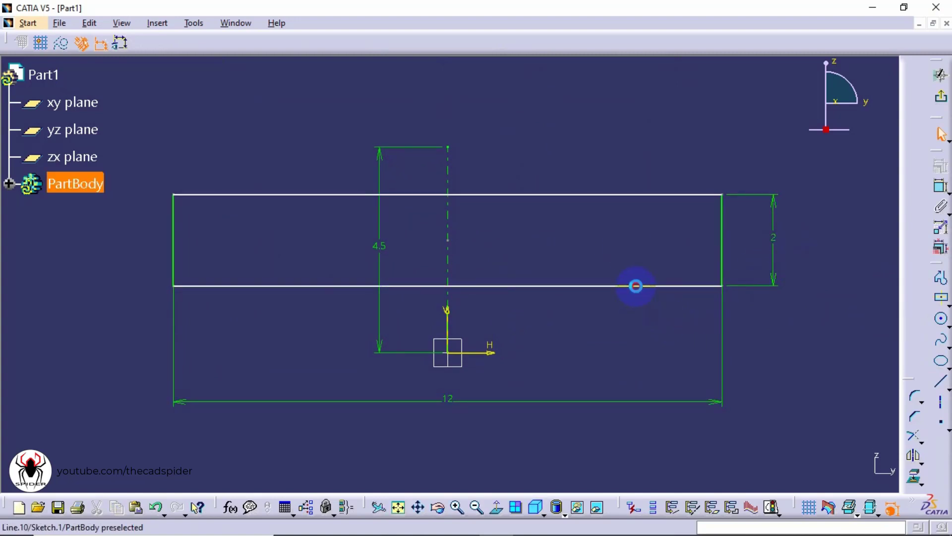
Step: Constrain the rectangle's bottom edge coincident with the H axis and move the axis line's length dimension outside the rectangle's left side
mouse_move(635, 283)
left_mouse_down()
mouse_move(638, 325)
mouse_move(641, 276)
mouse_move(639, 297)
left_mouse_up()
left_click(637, 332)
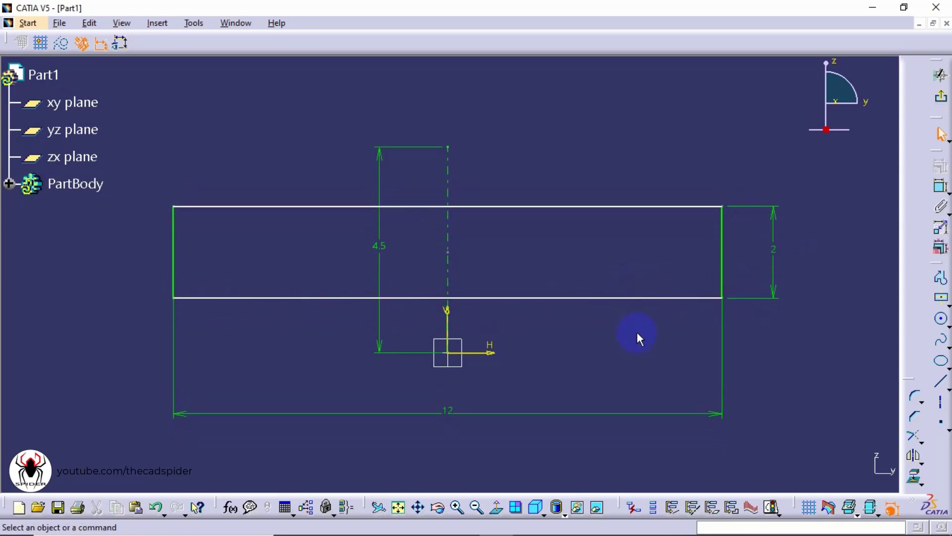
left_click(937, 189)
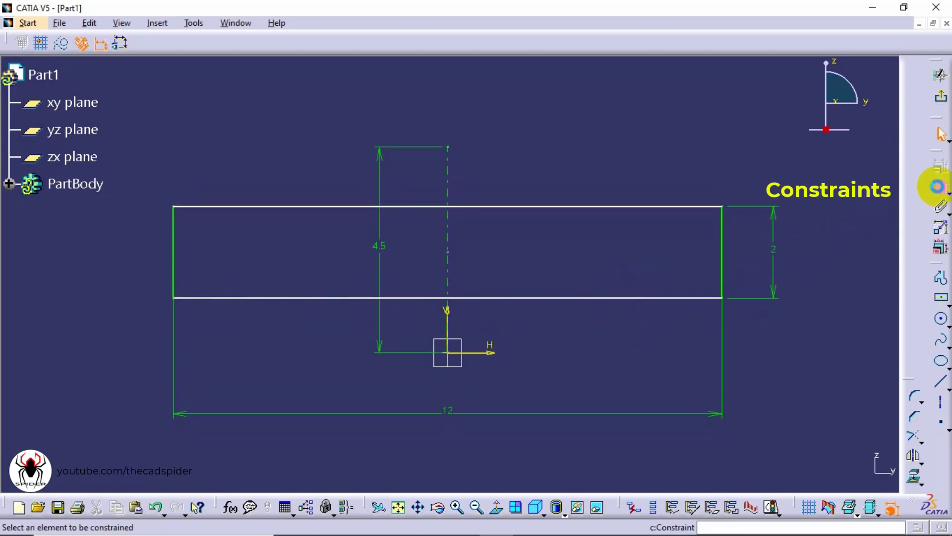
left_click(492, 353)
left_click(570, 298)
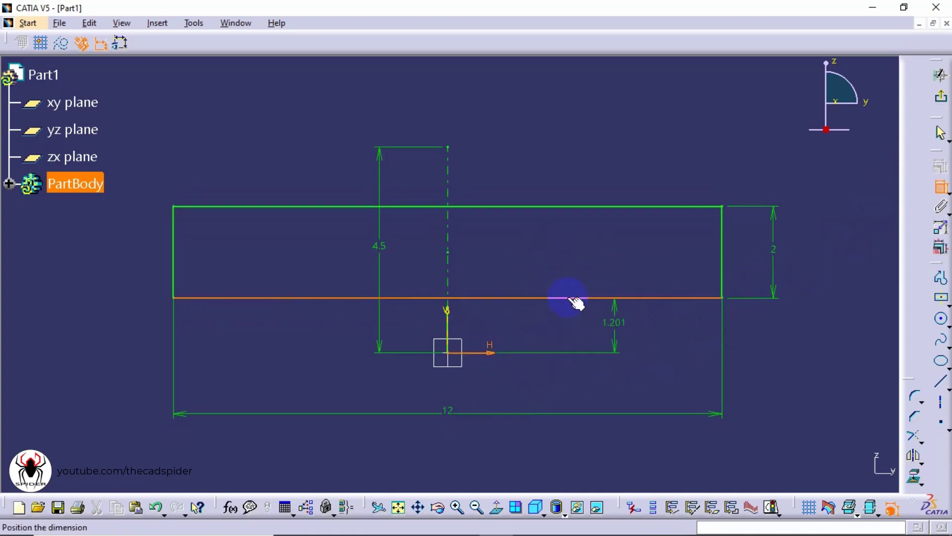
right_click(567, 335)
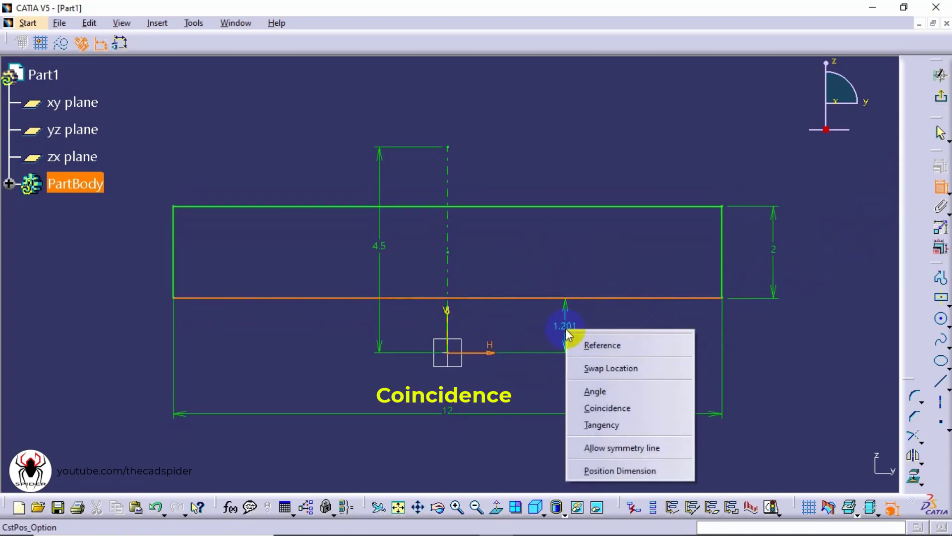
left_click(609, 406)
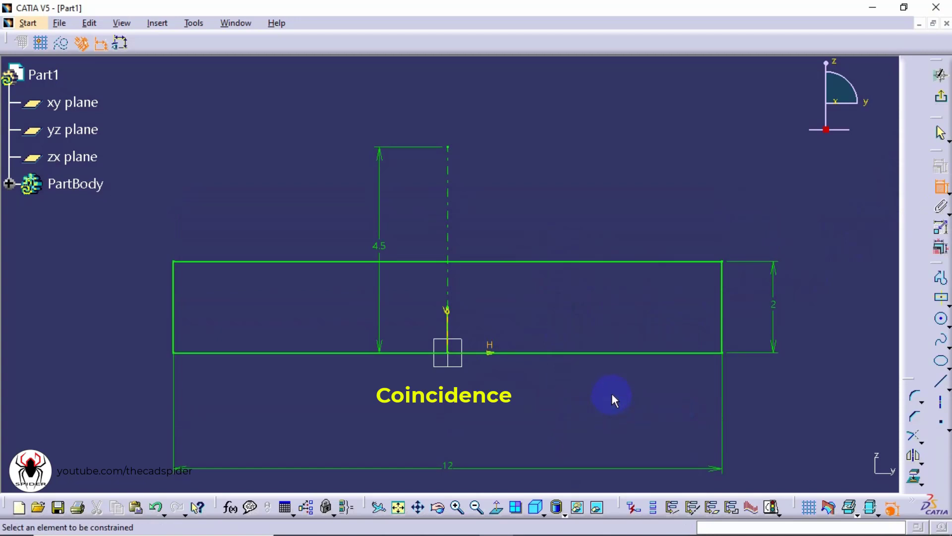
mouse_move(611, 398)
middle_mouse_down()
mouse_move(544, 382)
mouse_move(466, 316)
middle_mouse_up()
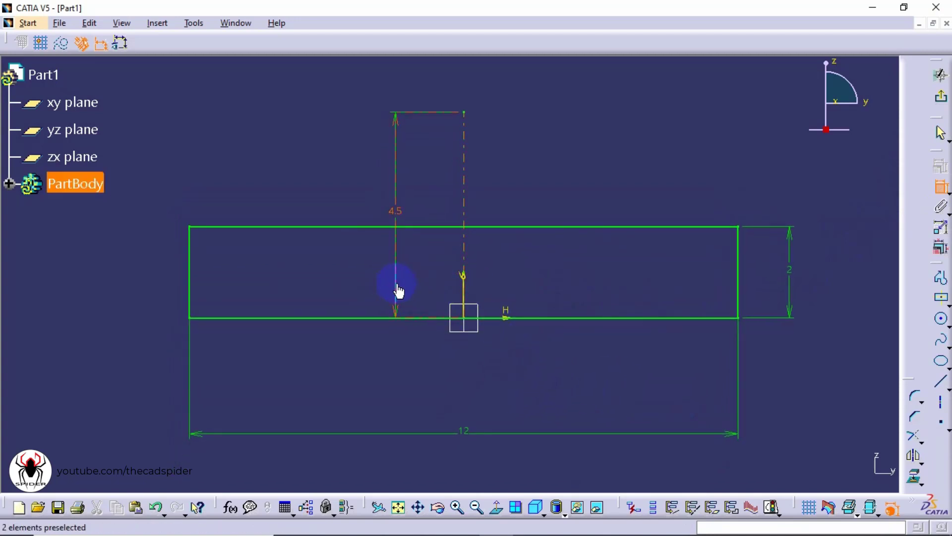
left_click_drag(397, 291, 158, 280)
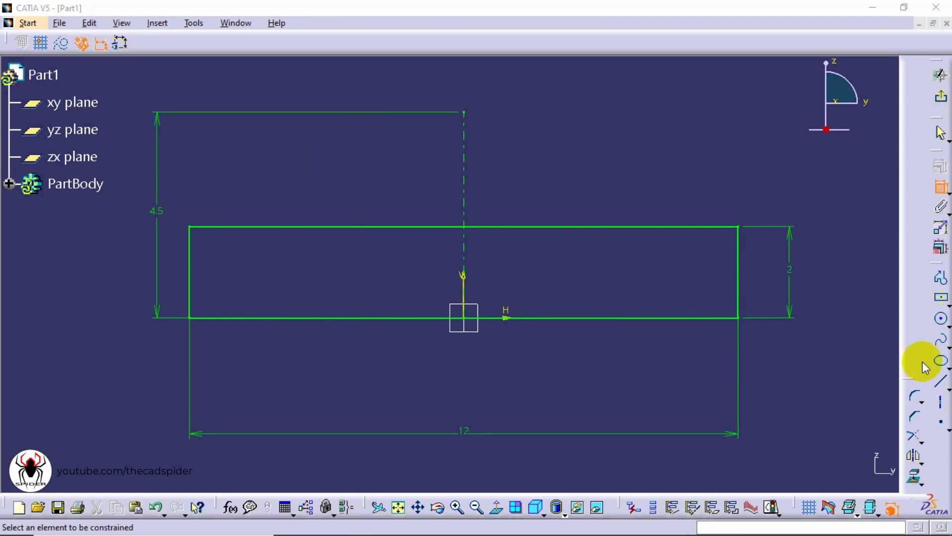
Step: Draw a parabola by focus with the focus at the axis line's top end, apex at the origin, and ends at the rectangle's upper right and left corners
left_click(942, 362)
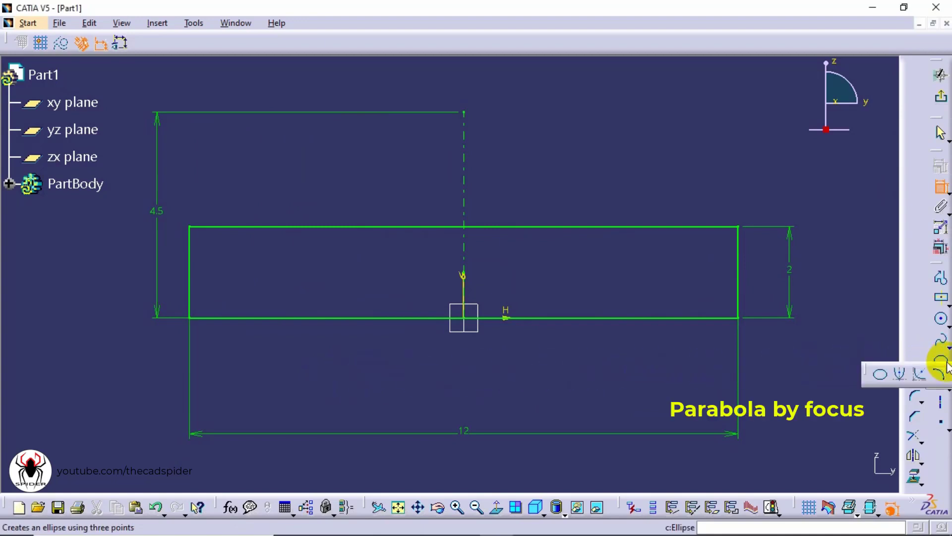
left_click(901, 376)
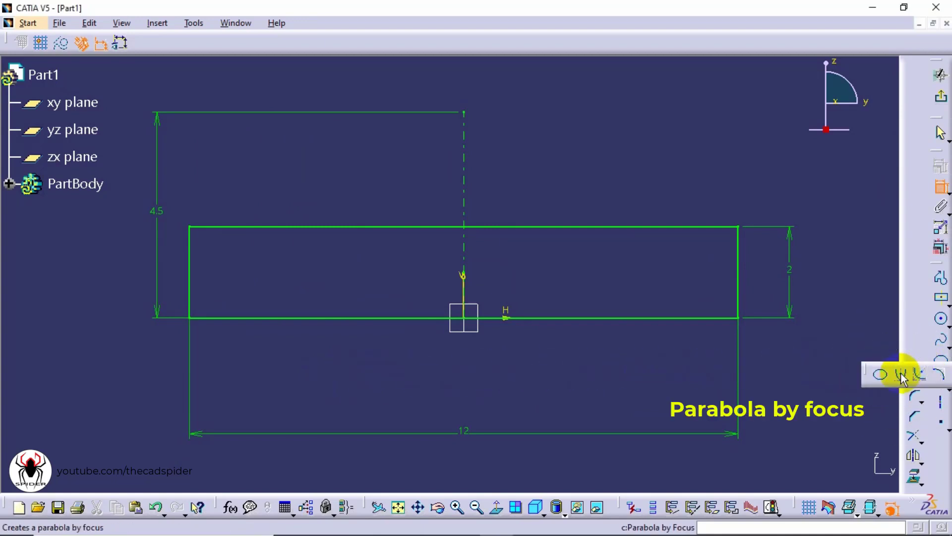
left_click(463, 111)
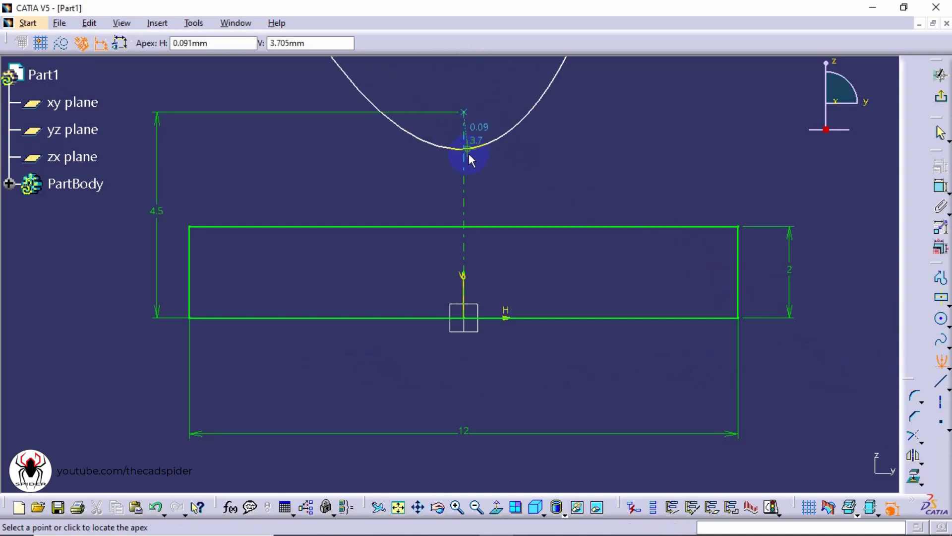
left_click(465, 318)
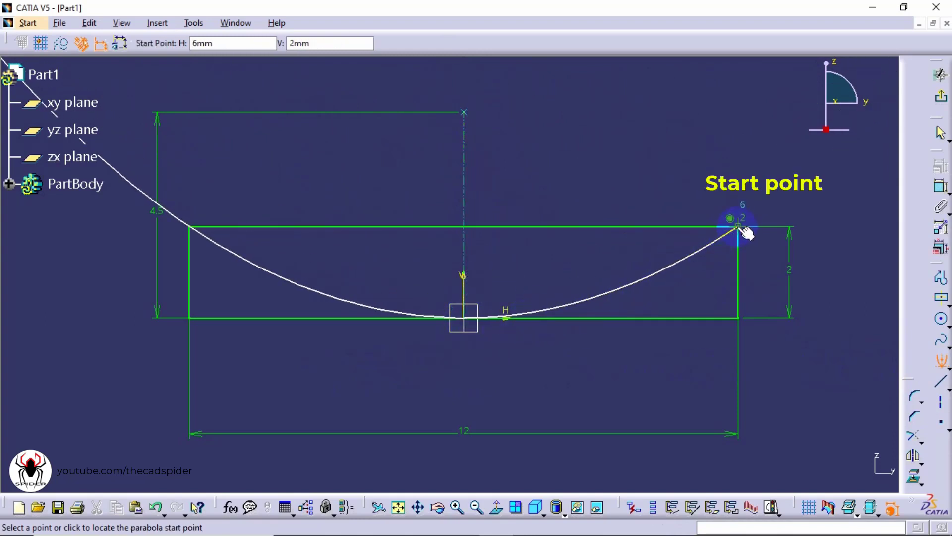
left_click(738, 226)
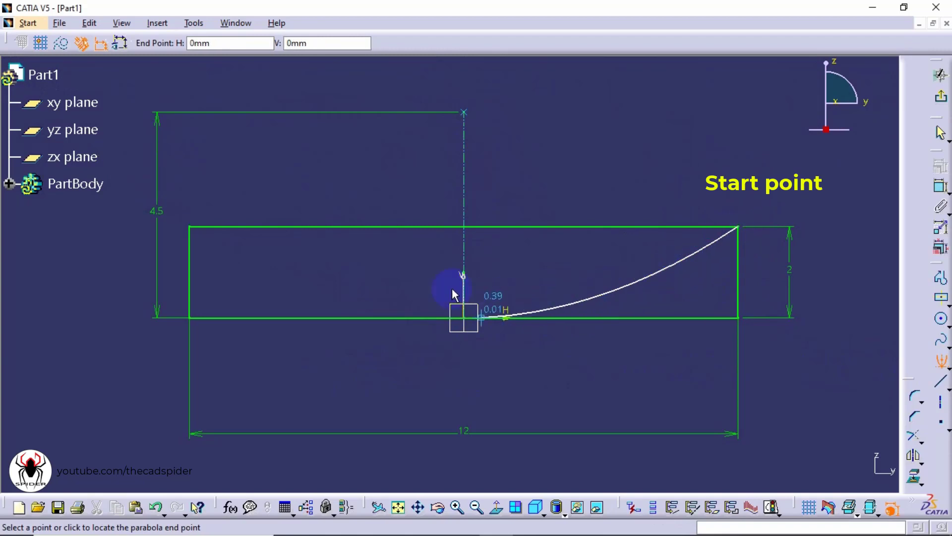
left_click(190, 228)
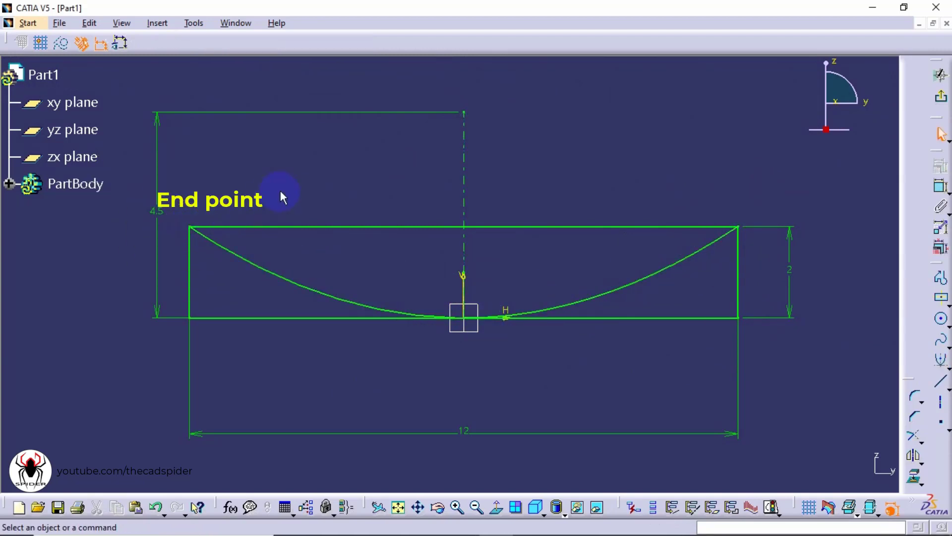
Step: Convert the rectangle's left, bottom and right sides to construction elements
left_click(188, 275)
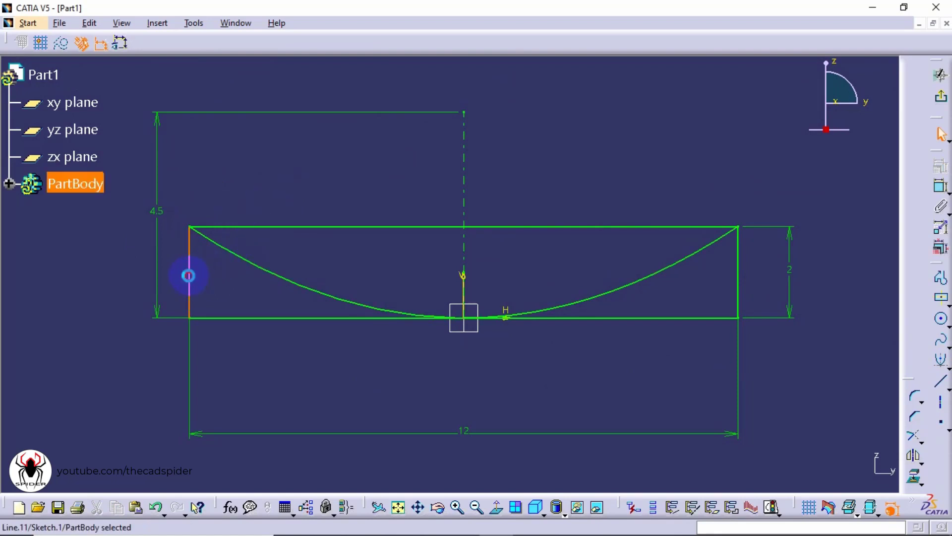
left_click(263, 318, "ctrl")
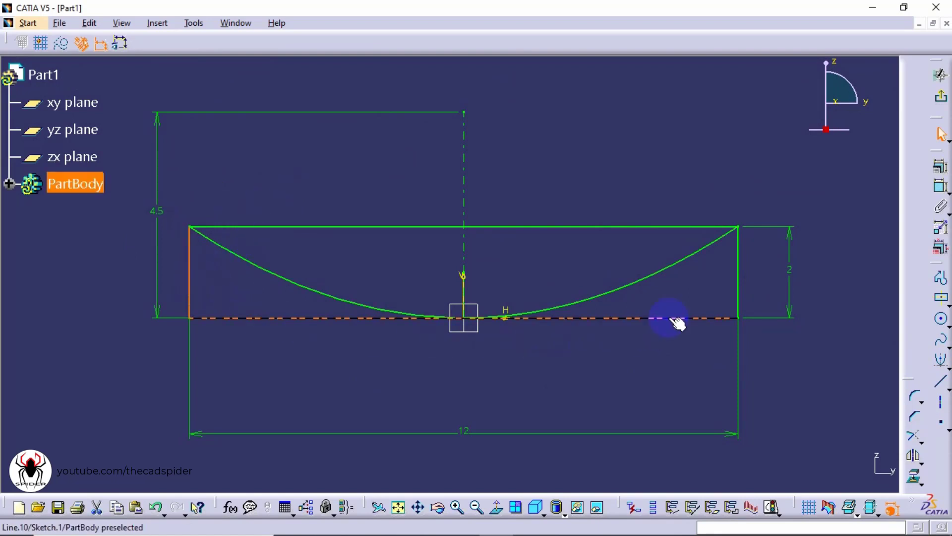
left_click(739, 276, "ctrl")
right_click(740, 283)
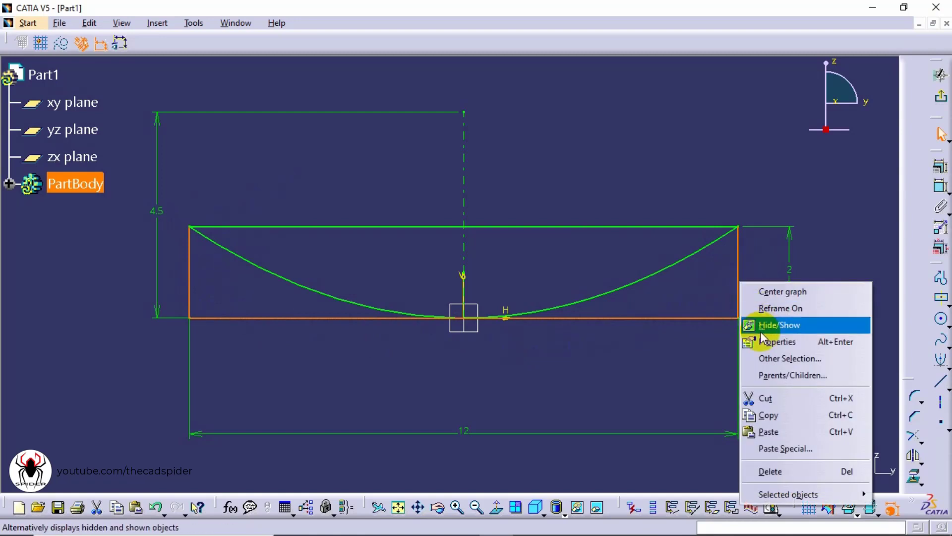
mouse_move(778, 500)
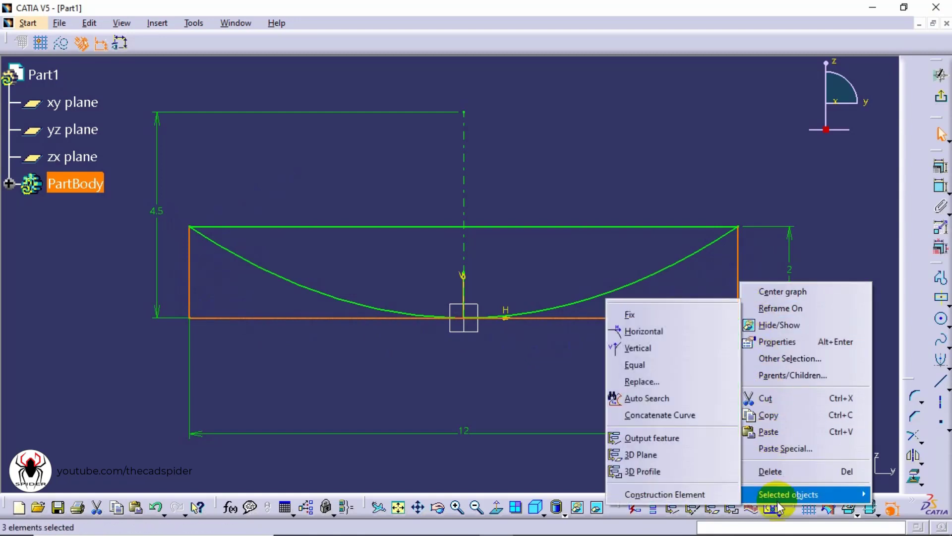
left_click(694, 493)
left_click(624, 362)
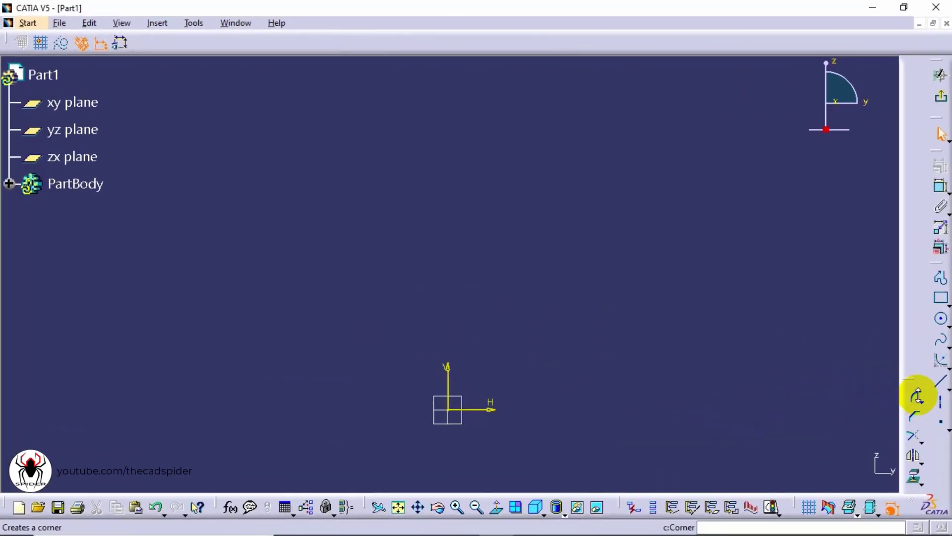
Step: Draw a vertical axis about 186 mm long upward from the sketch origin
left_click(942, 403)
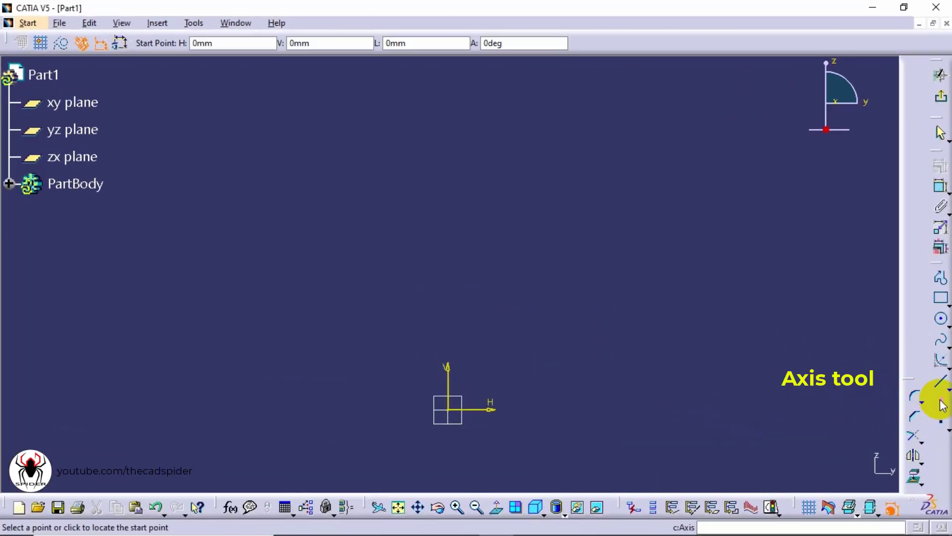
left_click(448, 409)
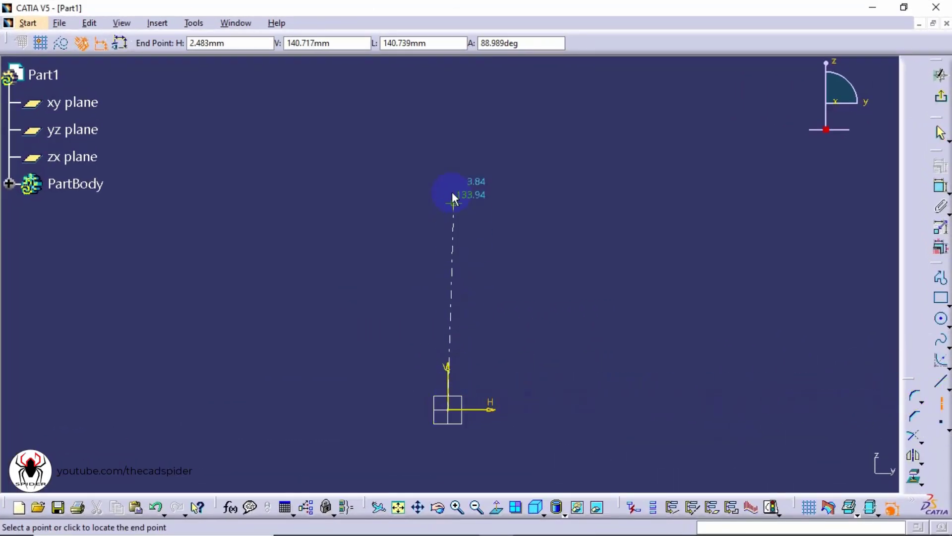
left_click(448, 122)
left_click(481, 165)
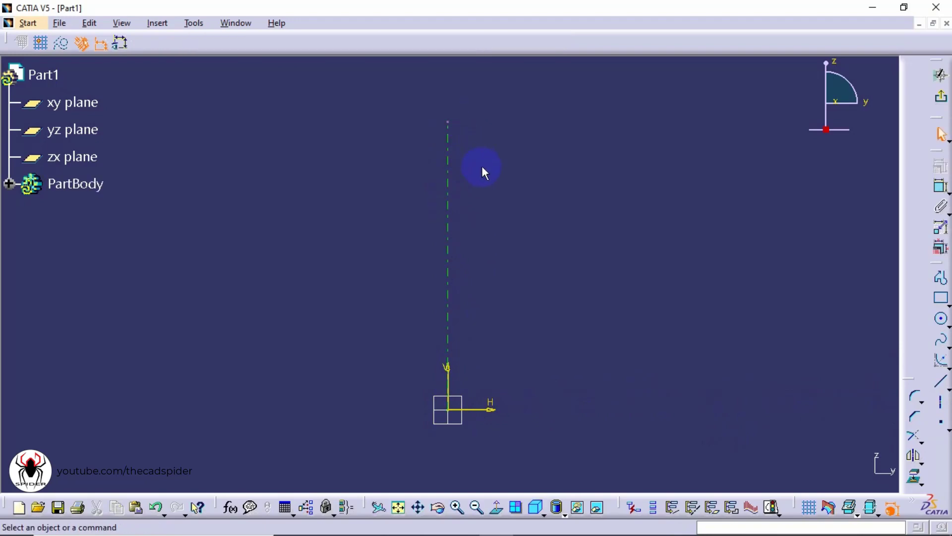
Step: Draw two horizontal lines with Symmetrical Extension, a short one centered on the axis's top end and one about 179 mm long centered on the origin
left_click(941, 384)
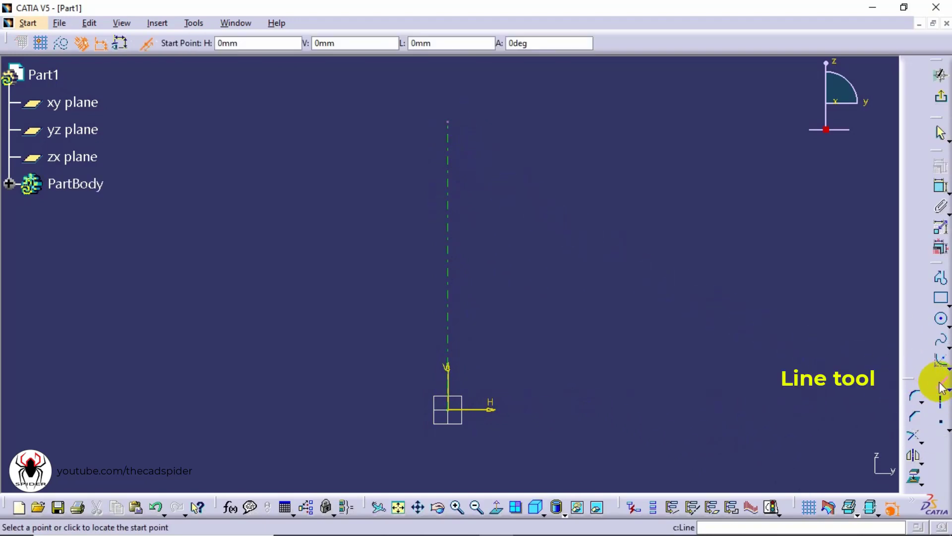
left_click(147, 44)
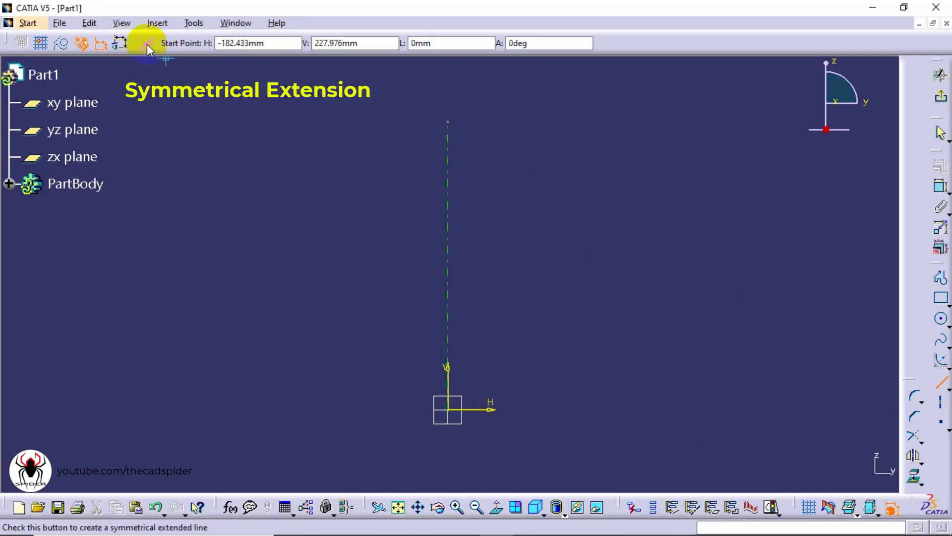
left_click(448, 121)
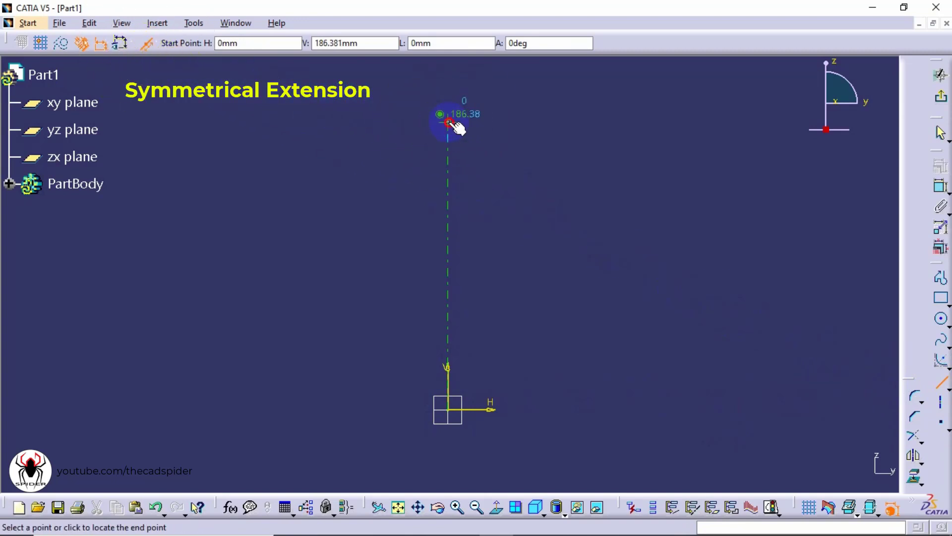
left_click(505, 123)
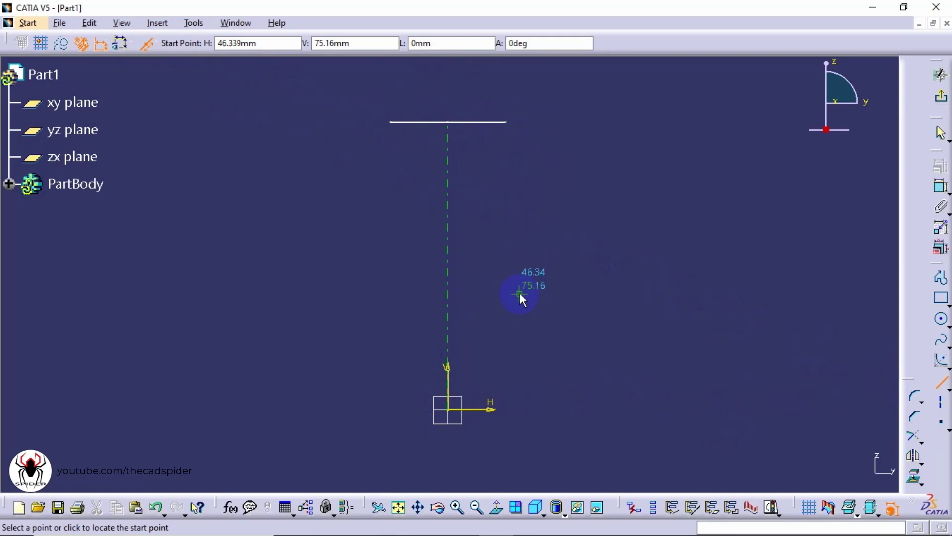
left_click(449, 411)
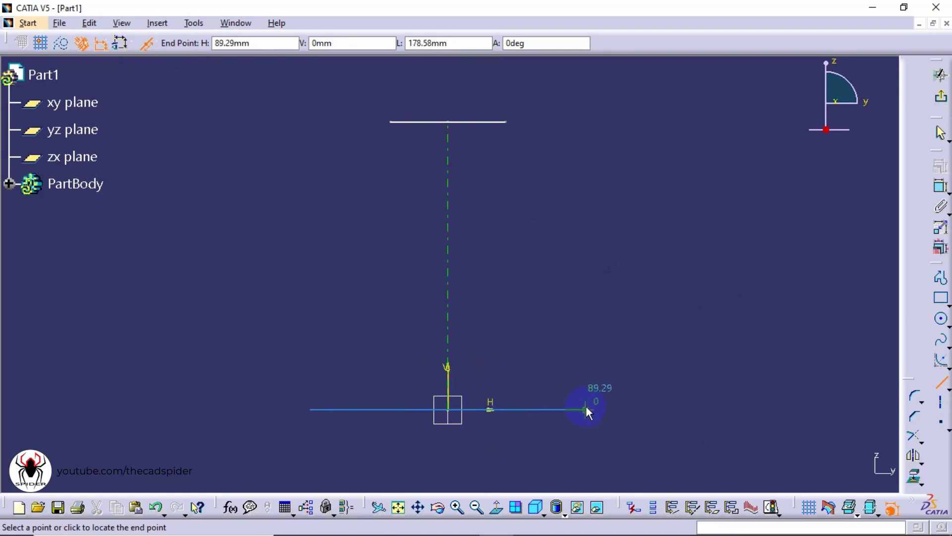
left_click(586, 410)
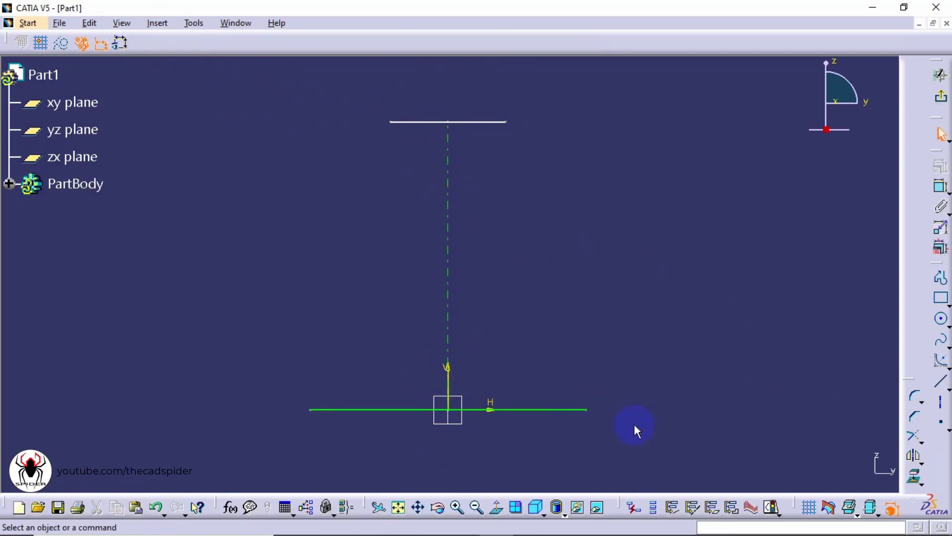
Step: Place a standalone point about 25 mm right of the vertical axis and about 67 mm below the short upper line
left_click(943, 424)
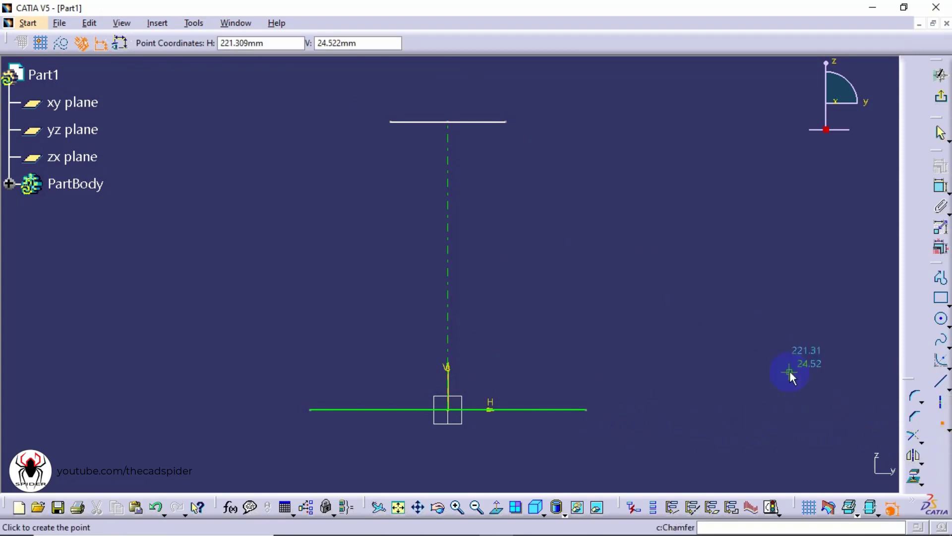
left_click(486, 251)
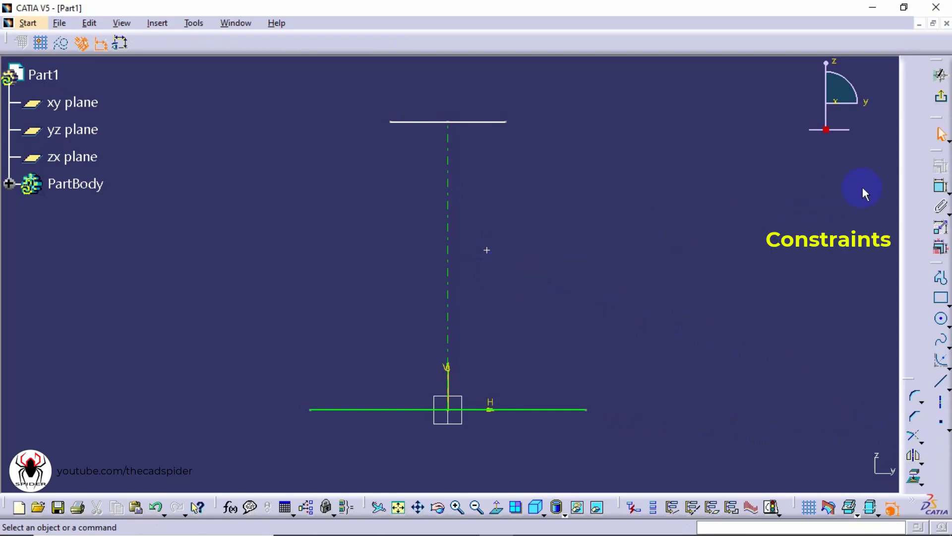
Step: Dimension the vertical axis's length and set it to 170 mm
left_click(938, 186)
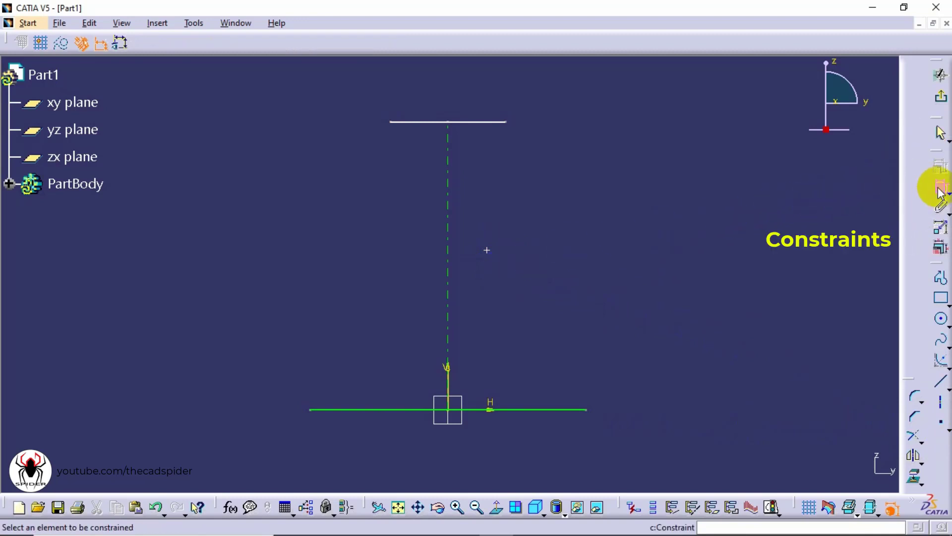
left_click(449, 181)
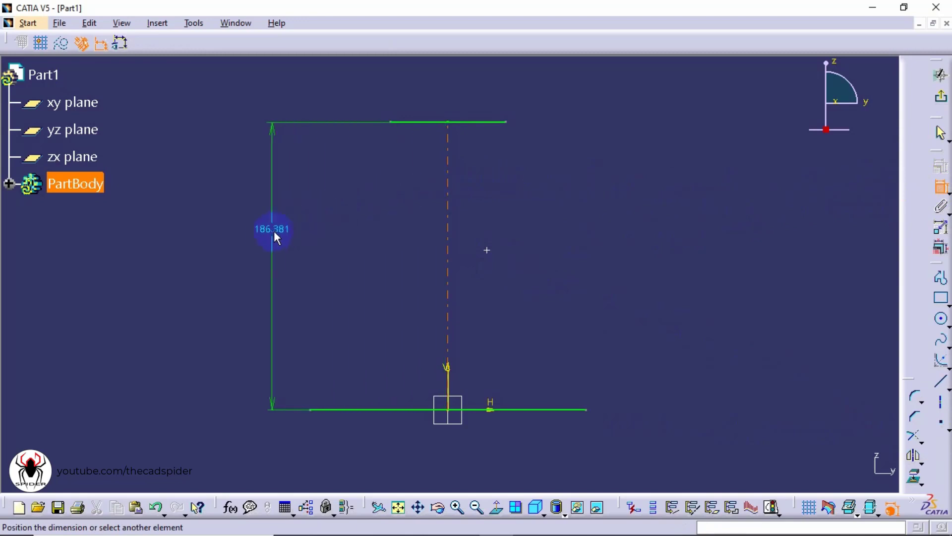
left_click(250, 245)
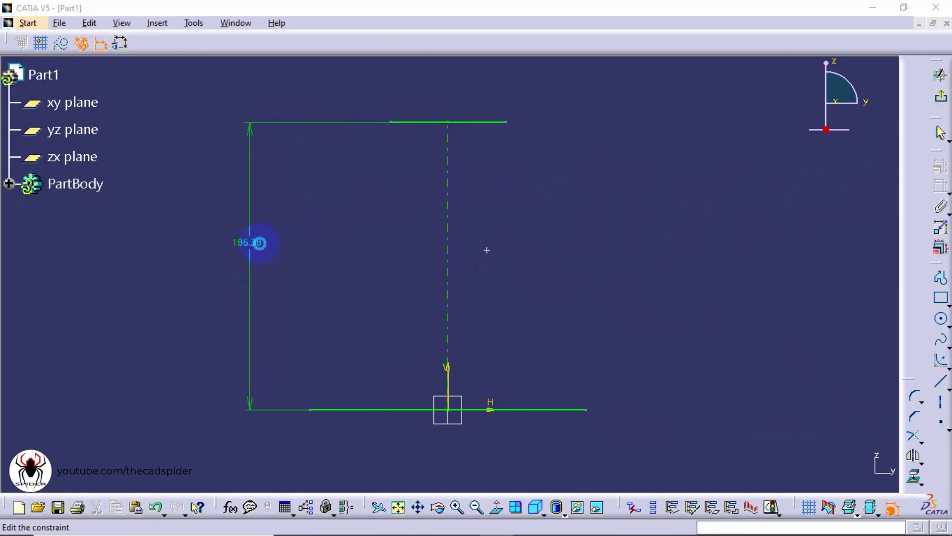
double_click(259, 243)
type("1")
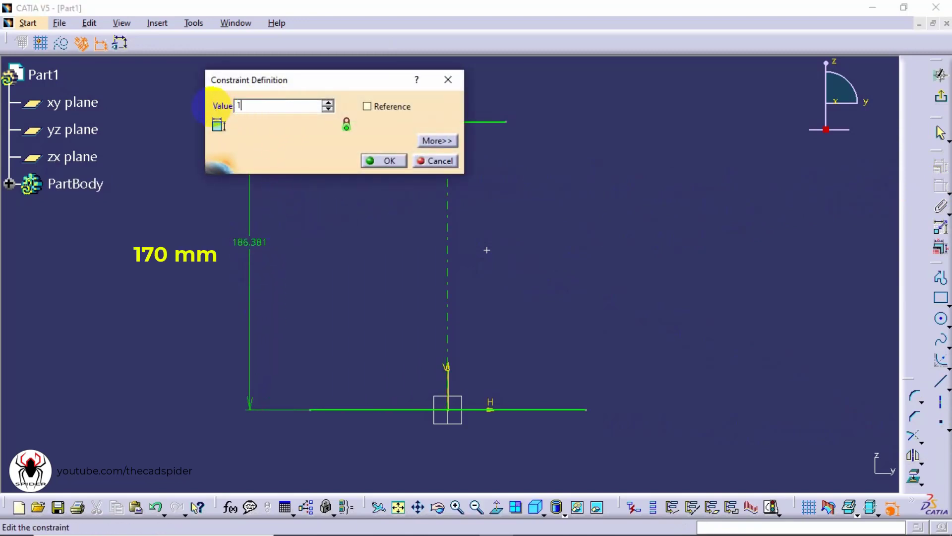
type("70")
left_click(374, 160)
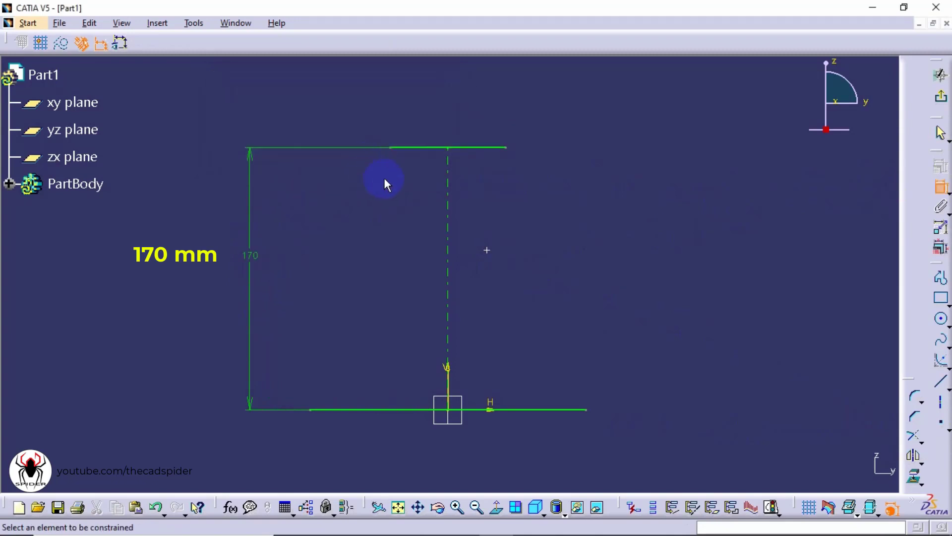
Step: Dimension the short upper horizontal line's length and set it to 60 mm
left_click(469, 148)
left_click(455, 115)
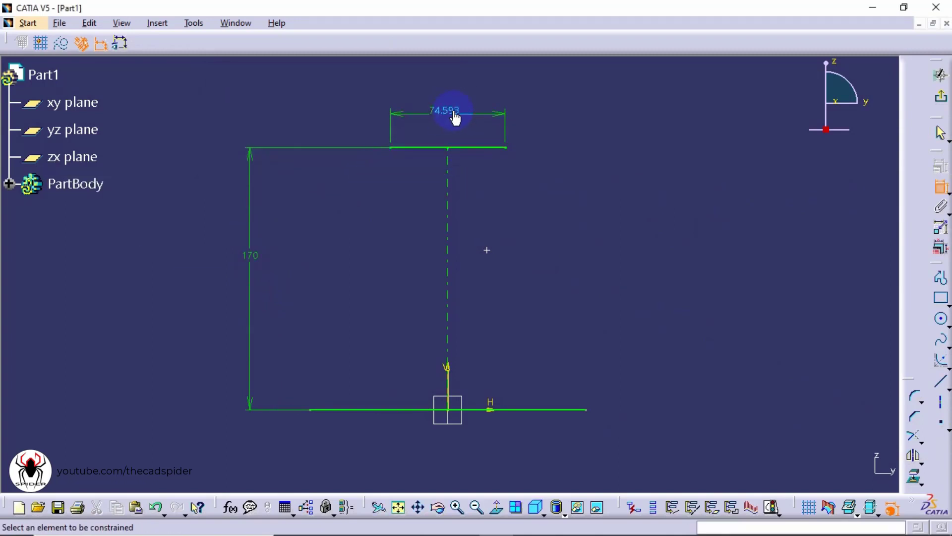
double_click(455, 116)
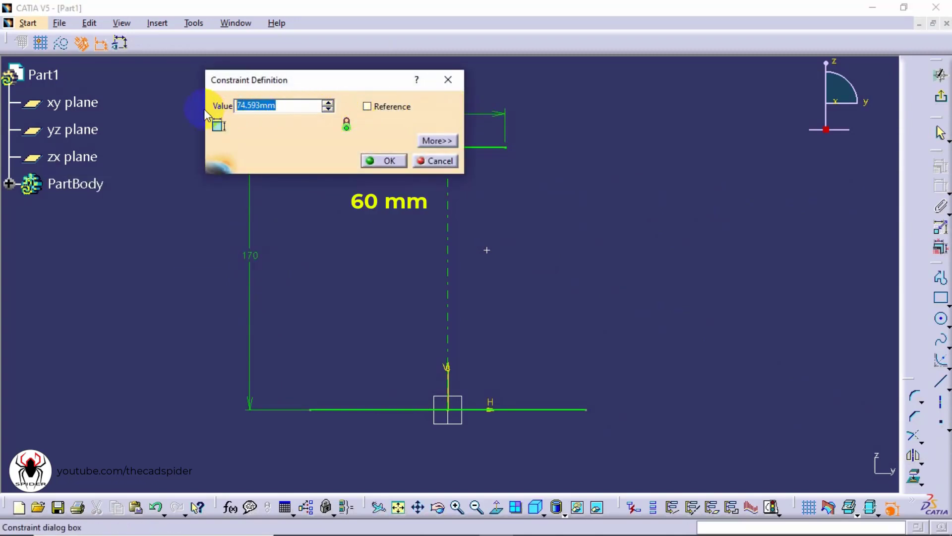
type("60")
left_click(374, 160)
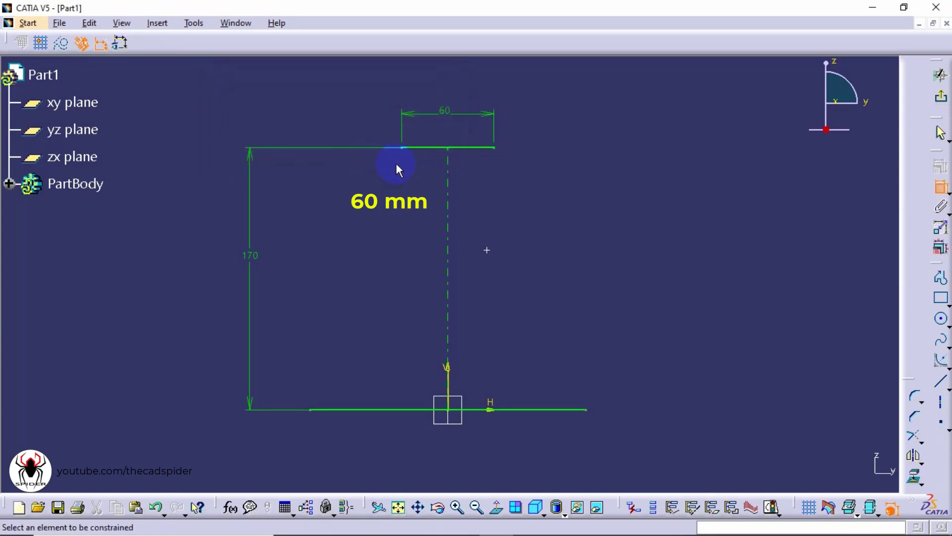
Step: Dimension the vertical distance from the upper line to the standalone point and set it to 65 mm
left_click(462, 148)
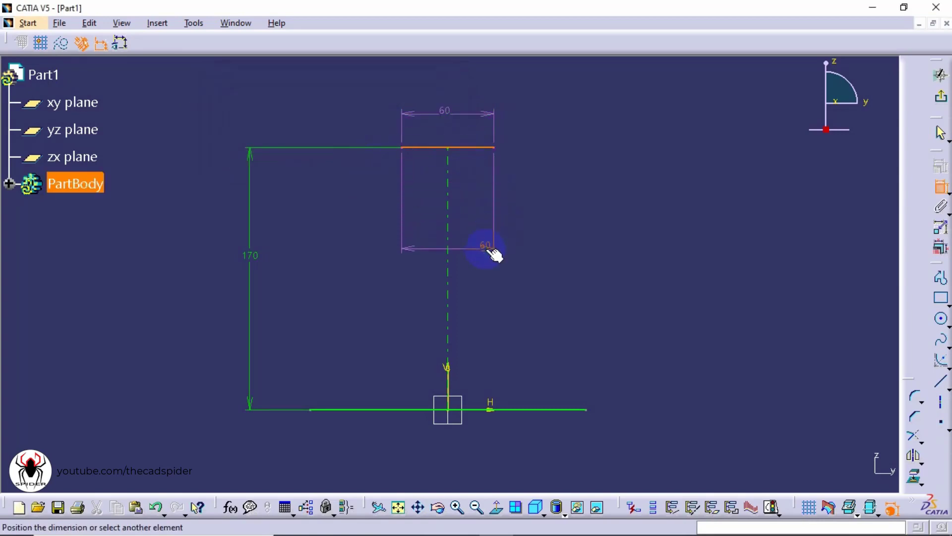
left_click(486, 250)
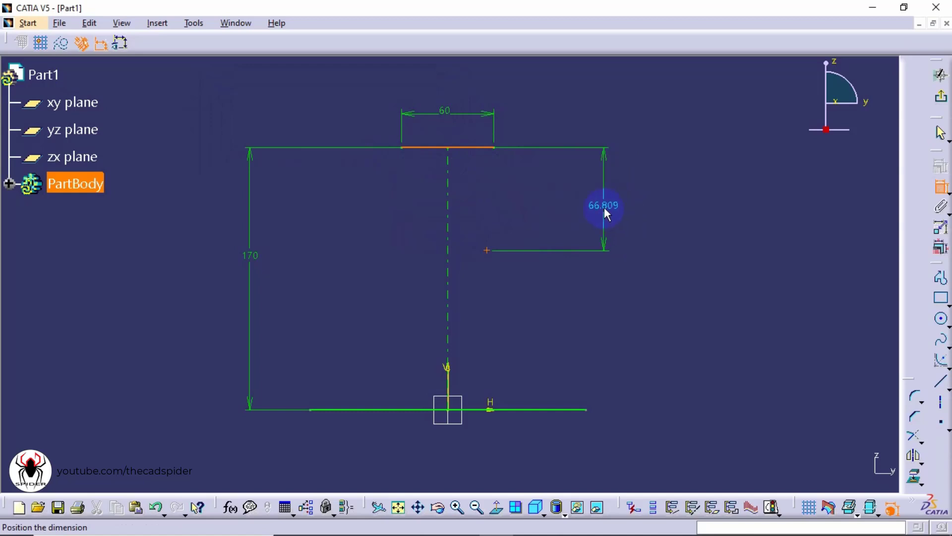
left_click(329, 201)
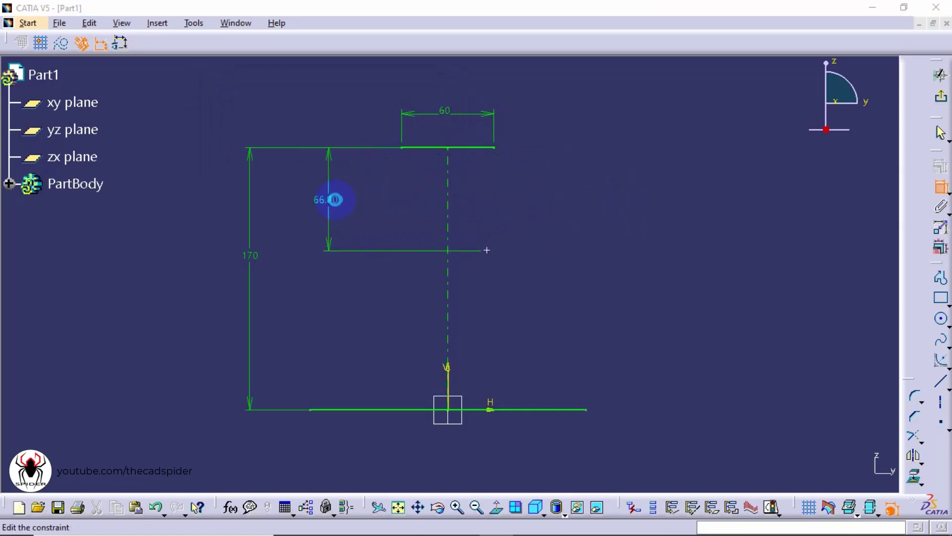
double_click(329, 200)
type("65")
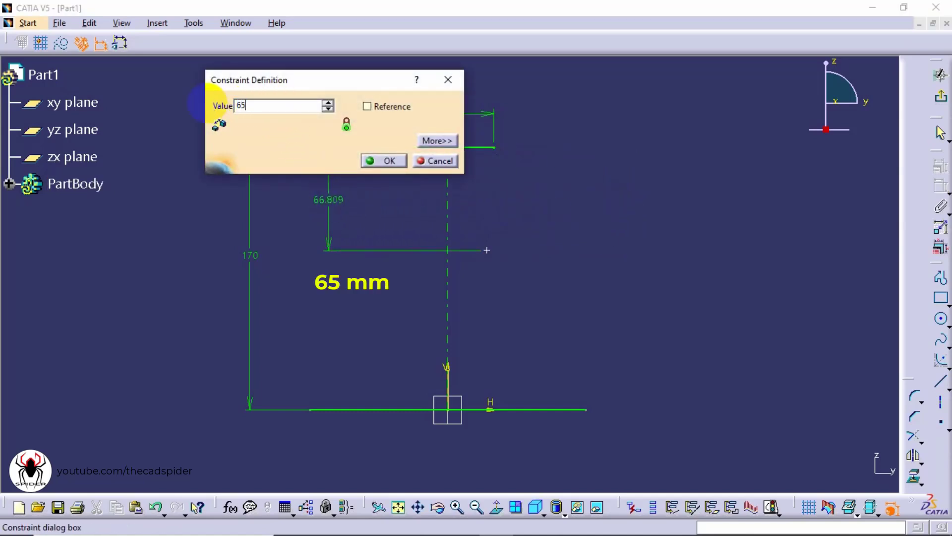
left_click(390, 160)
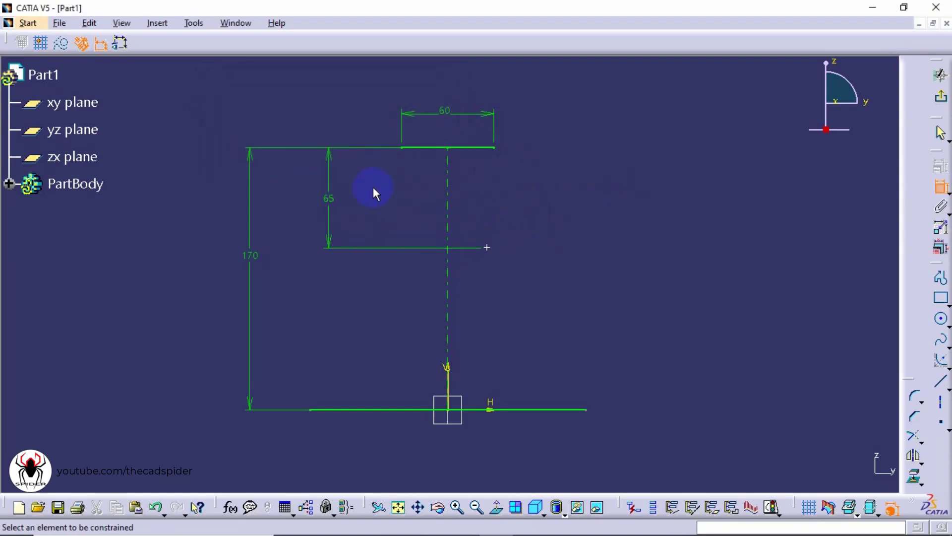
Step: Dimension the standalone point from the vertical axis as a diameter and set it to 40 mm
left_click(488, 248)
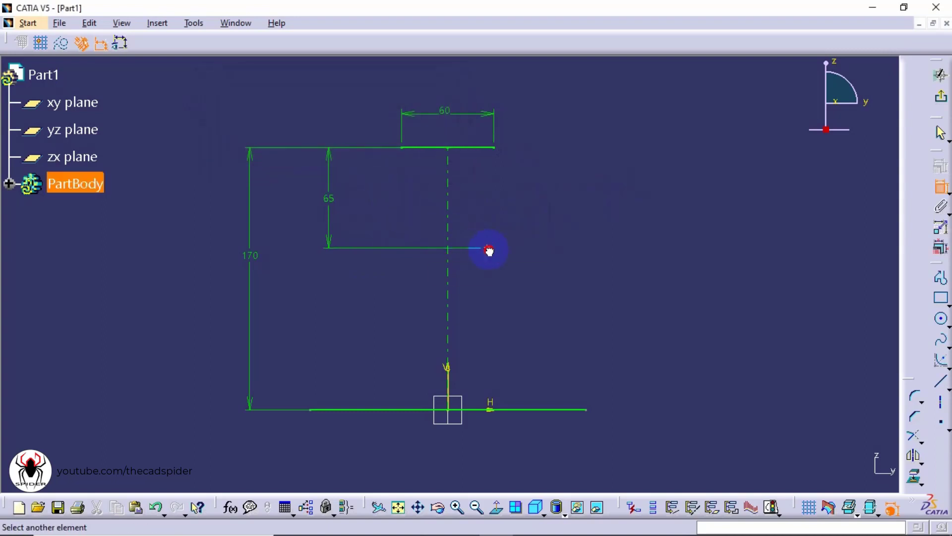
left_click(448, 314)
right_click(464, 306)
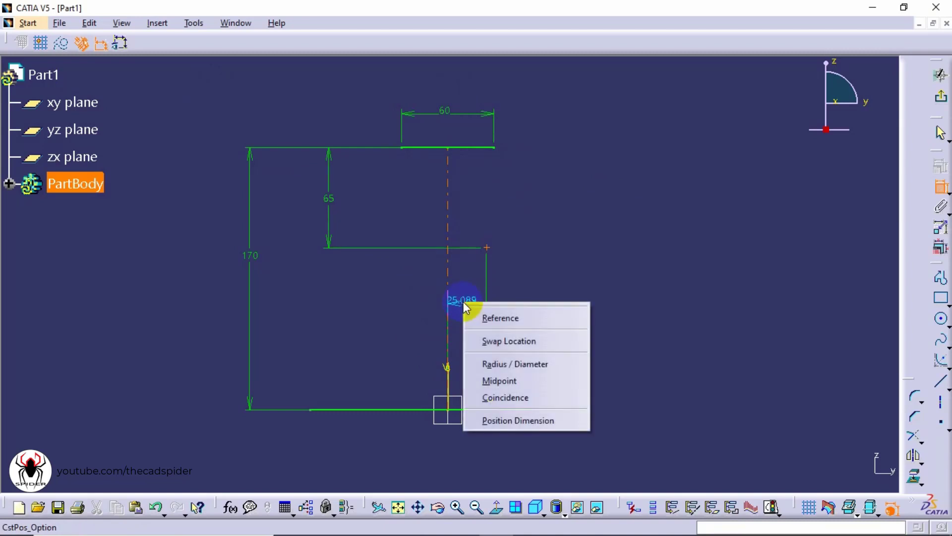
left_click(499, 367)
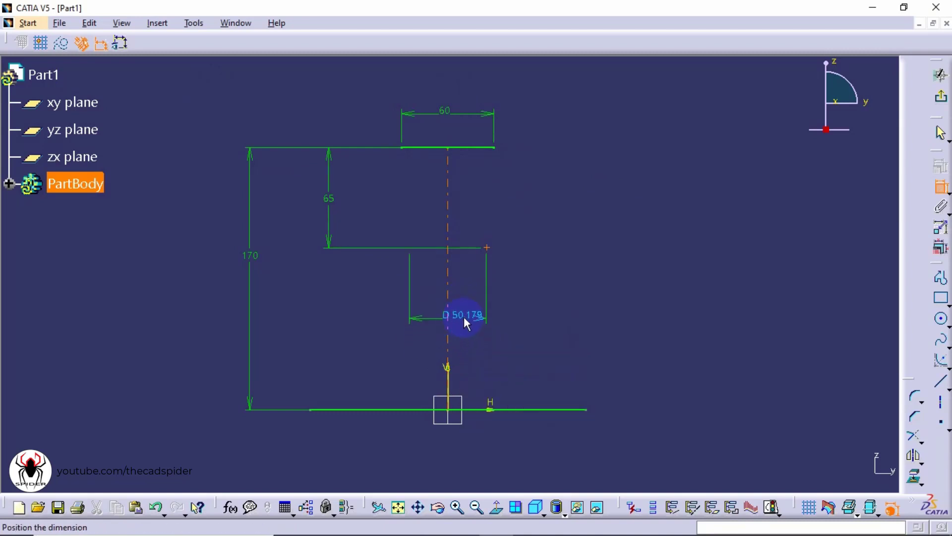
left_click(467, 321)
double_click(465, 319)
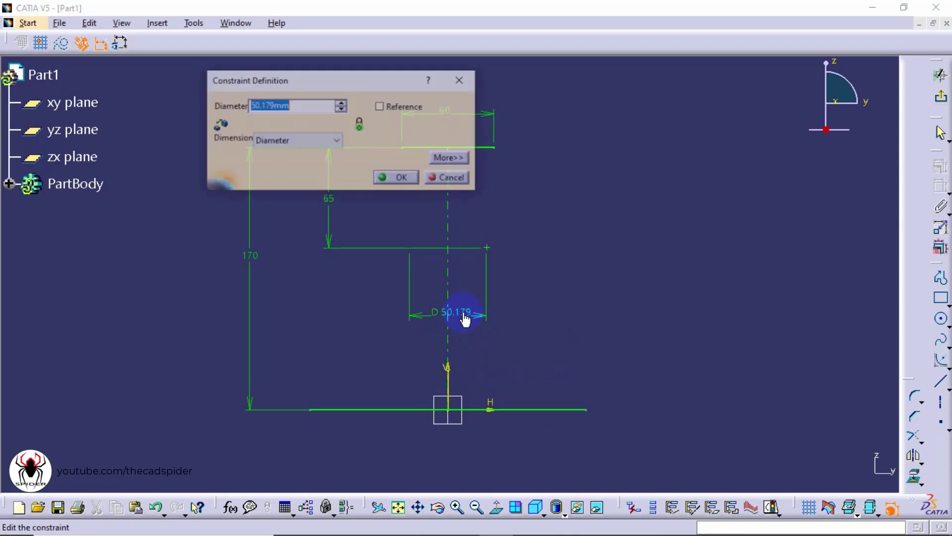
left_click_drag(327, 106, 243, 105)
type("40")
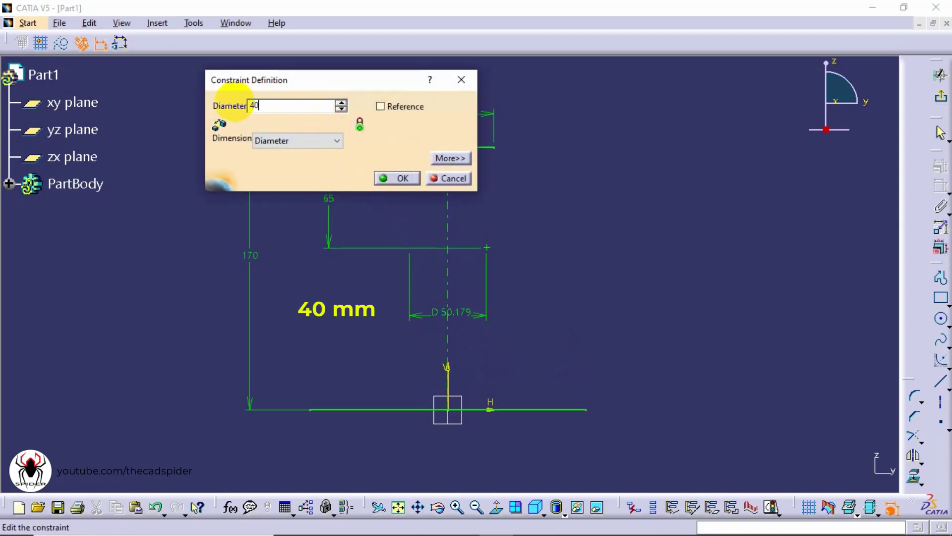
left_click(398, 179)
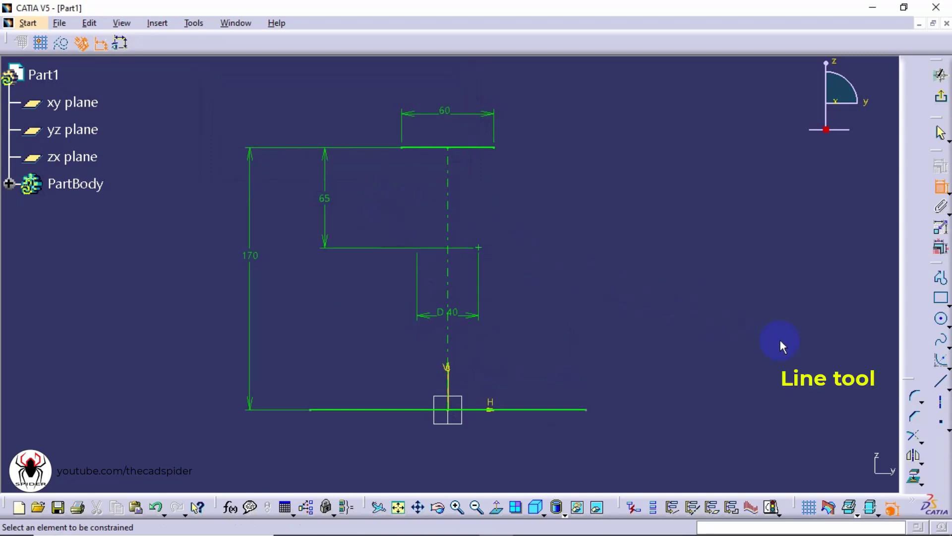
Step: Draw a horizontal line about 37 mm long to the right from the standalone point, with Symmetrical Extension turned off
left_click(932, 383)
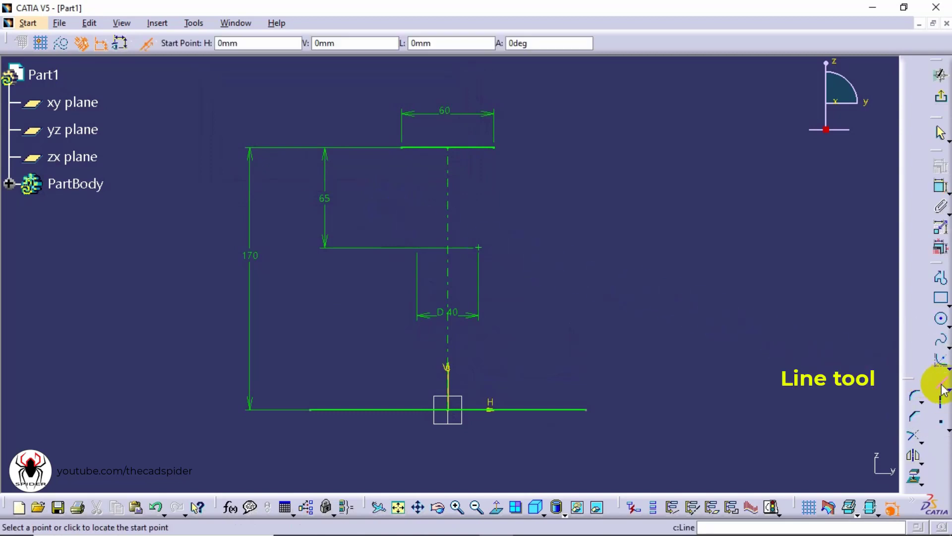
left_click(414, 243)
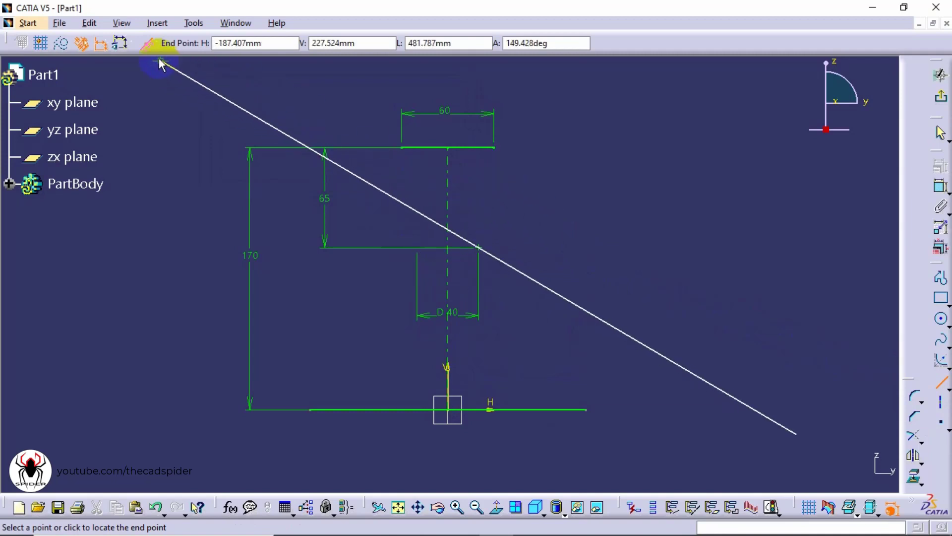
left_click(148, 46)
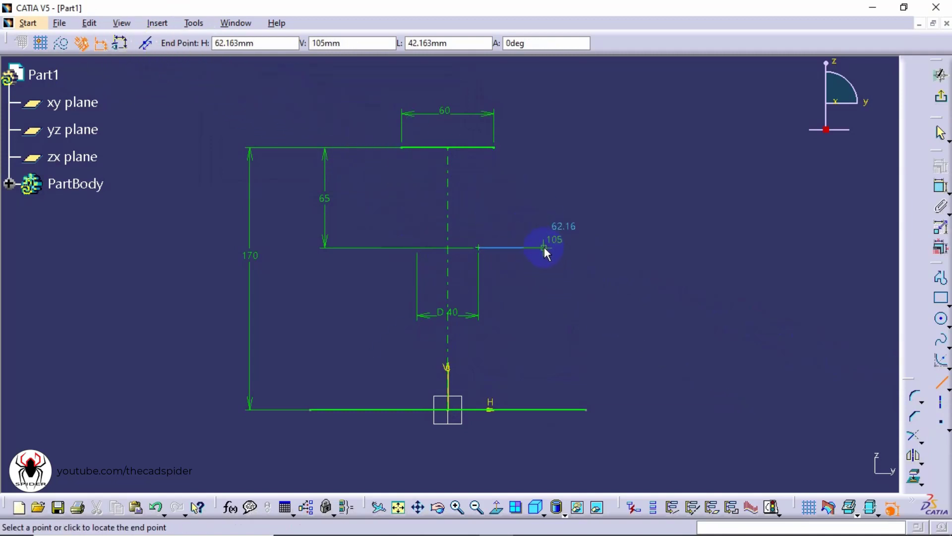
left_click(535, 248)
left_click(575, 287)
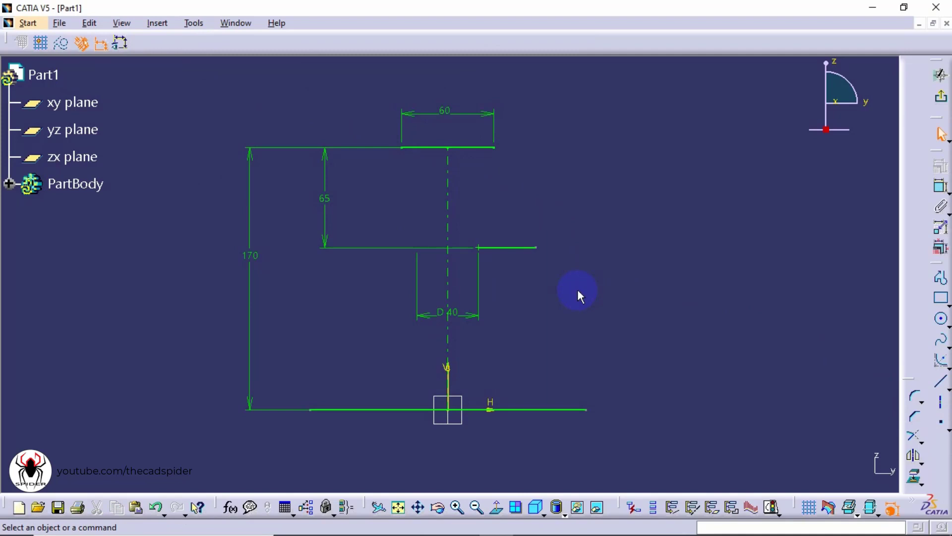
Step: Dimension the length of the horizontal line starting at the standalone point and set it to 25 mm
left_click(940, 187)
left_click(514, 247)
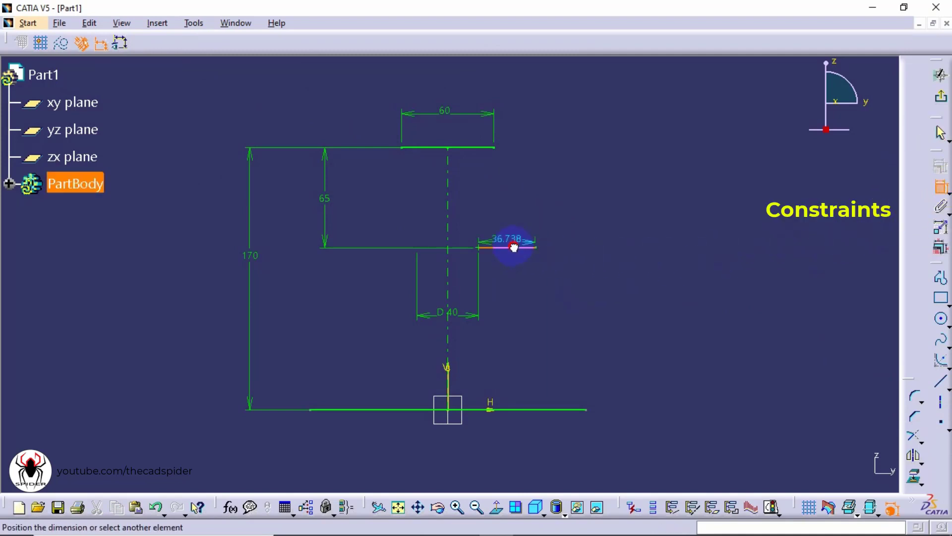
left_click(508, 317)
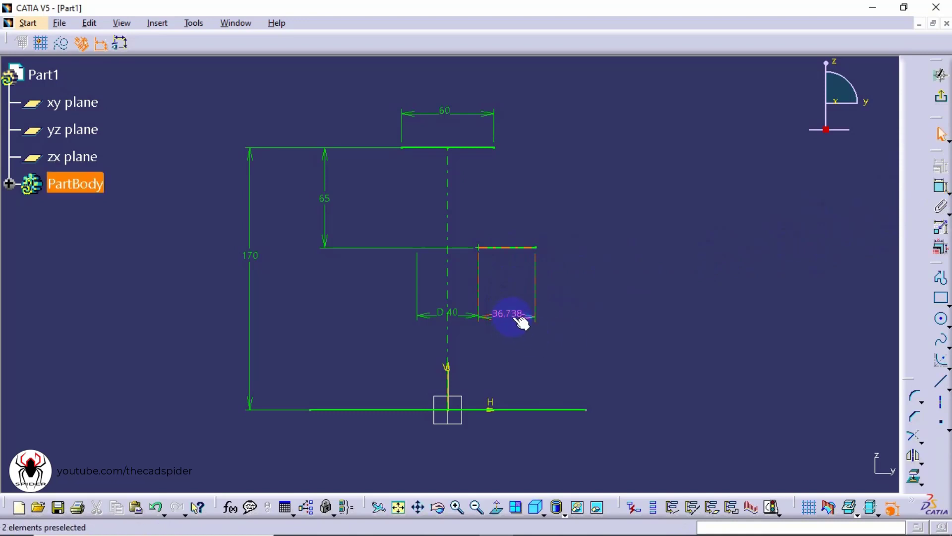
double_click(512, 317)
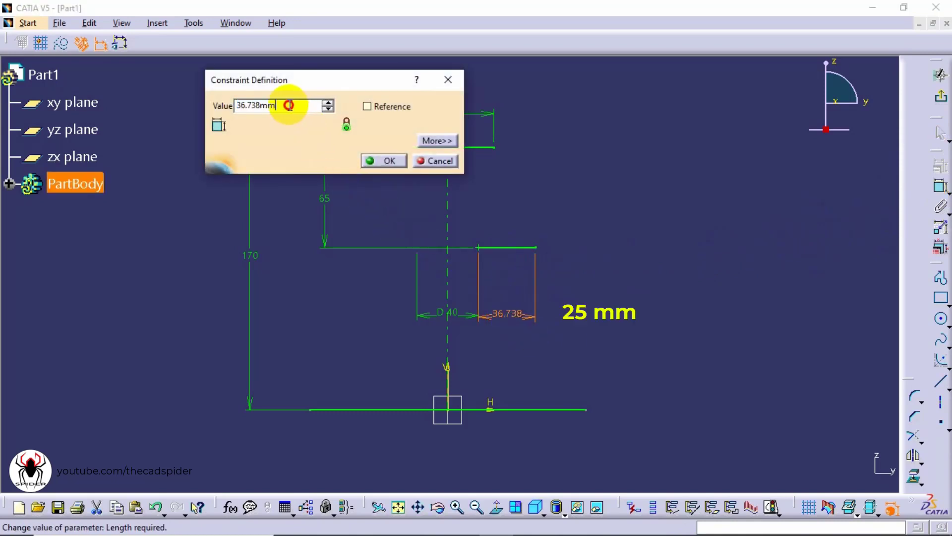
type("25")
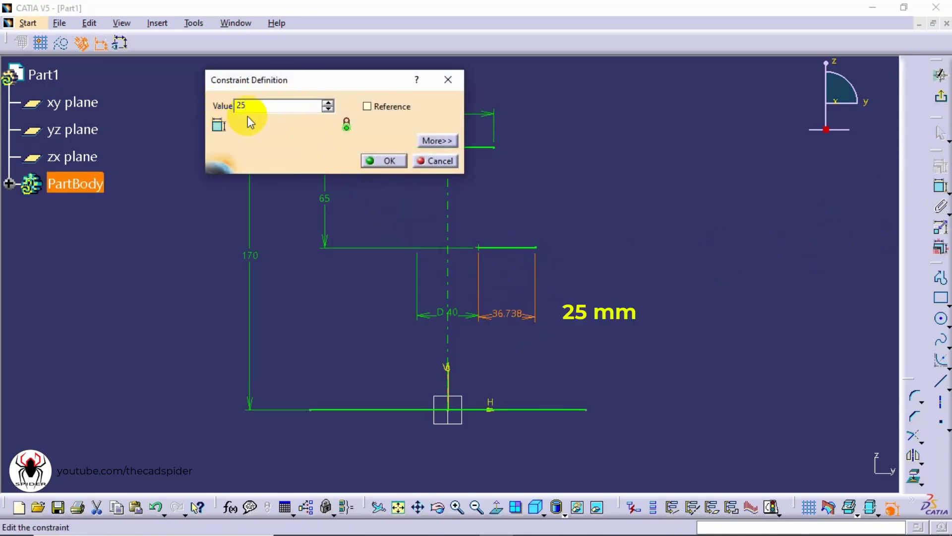
left_click(380, 159)
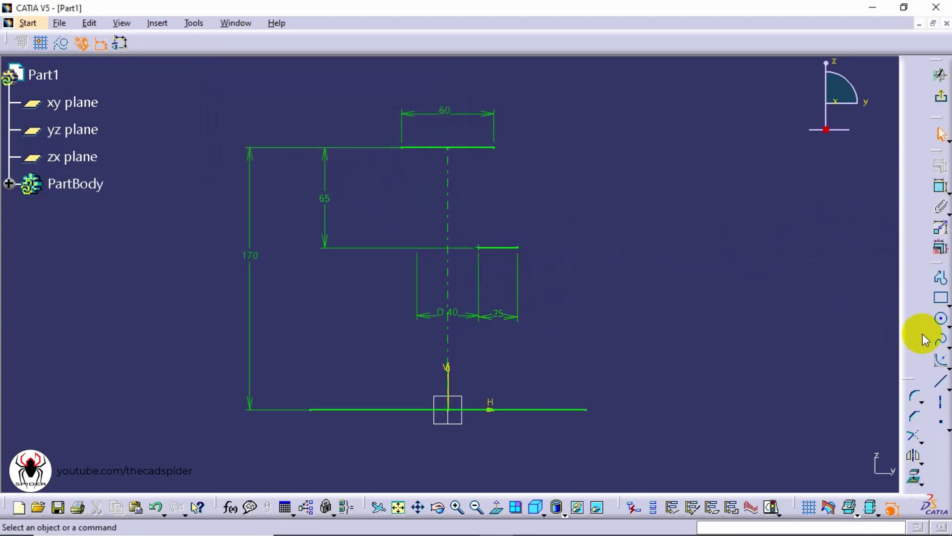
Step: Draw a hyperbola by focus with the focus at the 25 mm line's free end, centre on the vertical axis, apex at its other end, extending past both outer lines
left_click(945, 363)
left_click(922, 379)
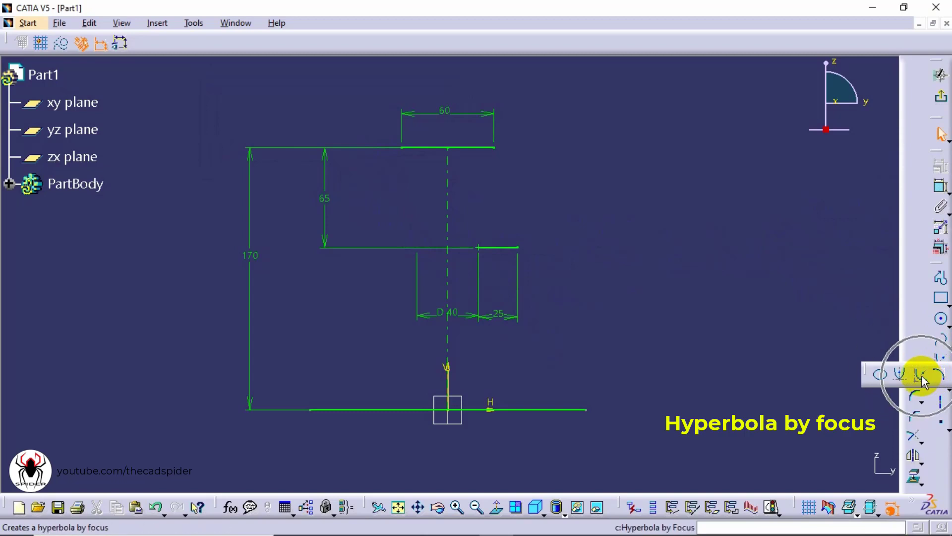
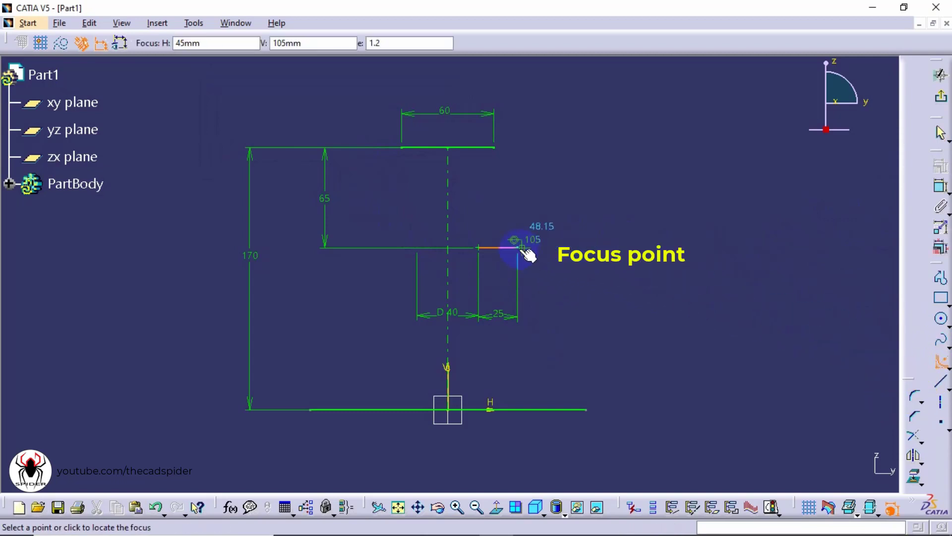
left_click(519, 248)
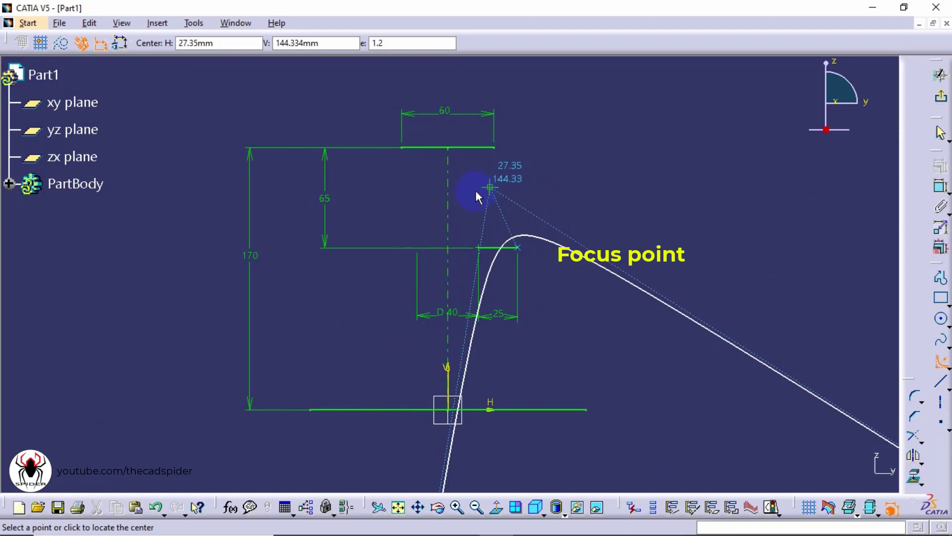
left_click(449, 249)
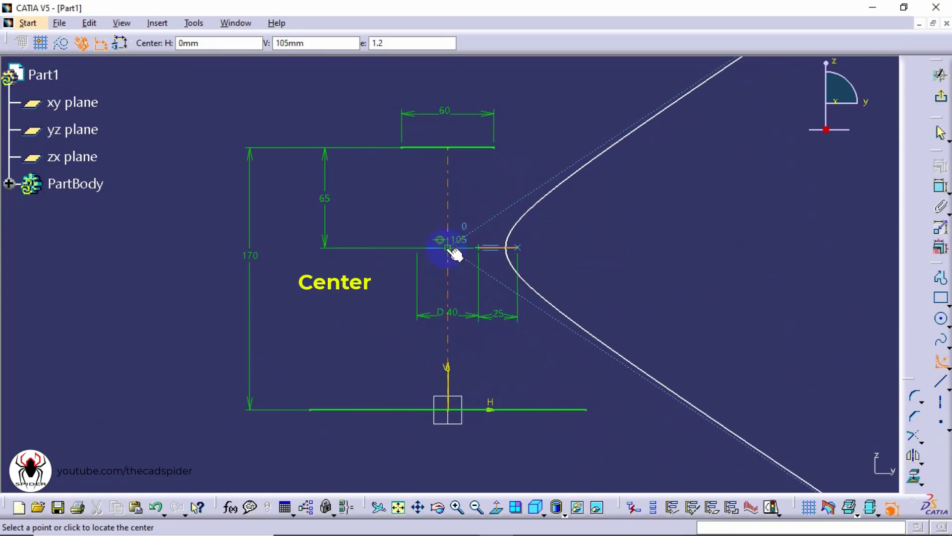
left_click(489, 253)
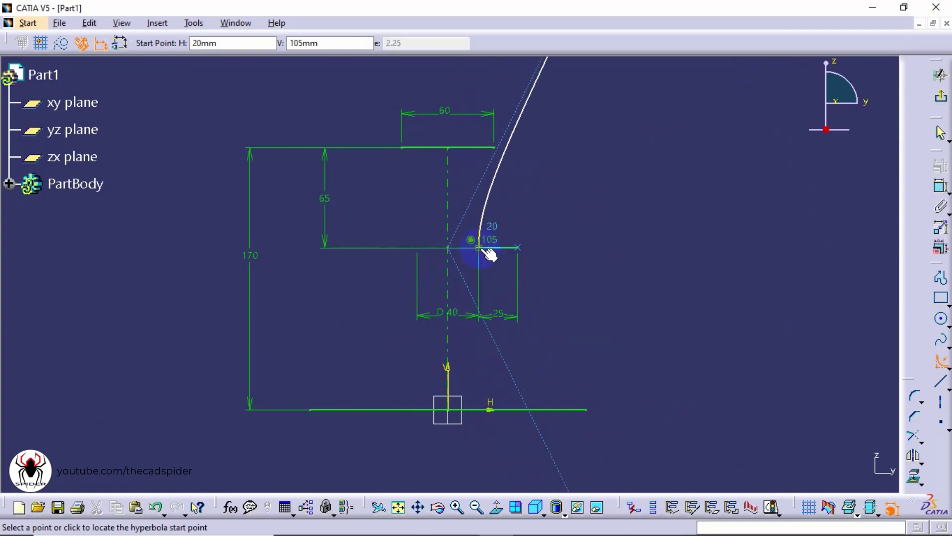
left_click(513, 139)
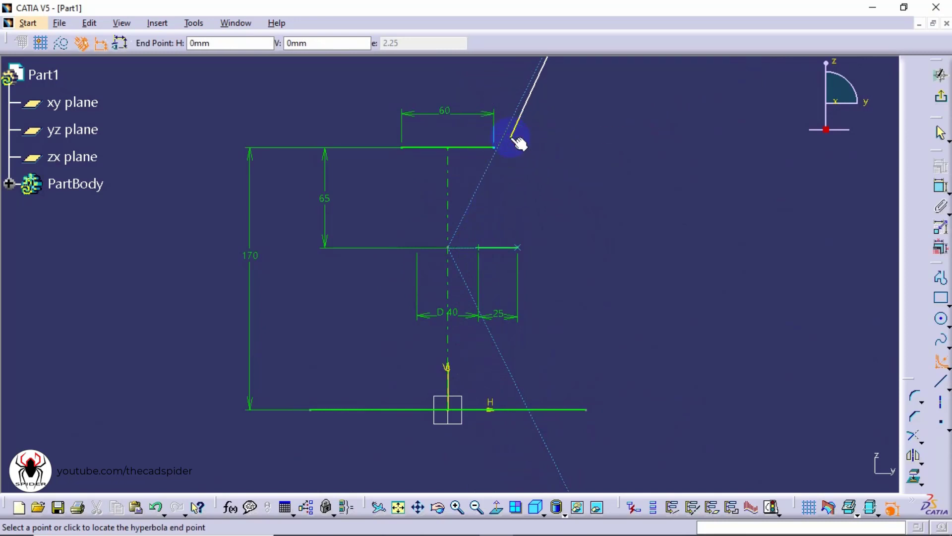
left_click(556, 432)
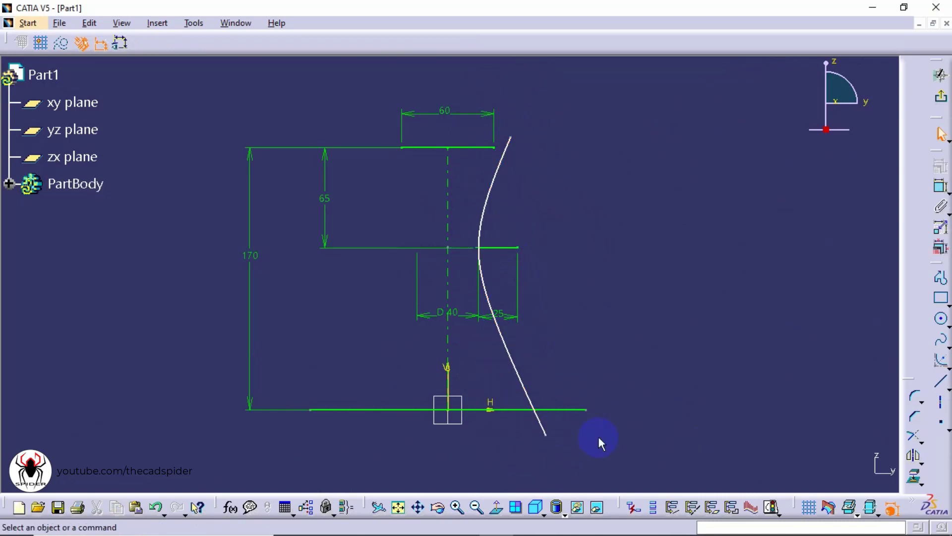
Step: Make the hyperbola's upper end coincident with the right endpoint of the upper horizontal line
left_click(940, 189)
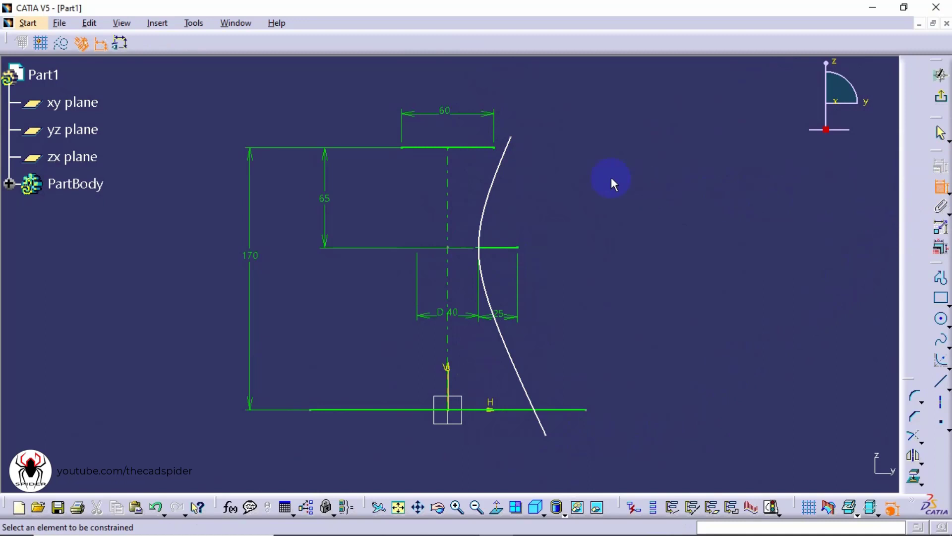
left_click(512, 135)
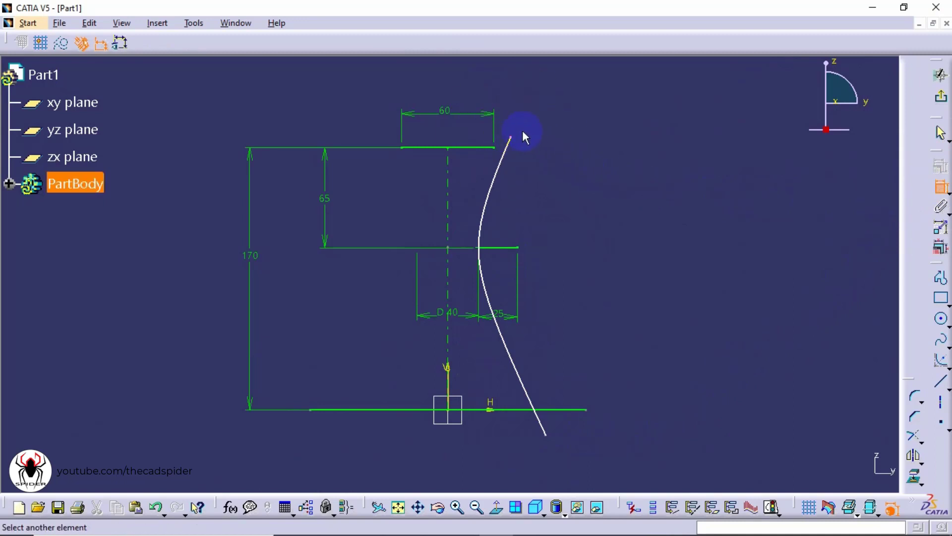
left_click(495, 147)
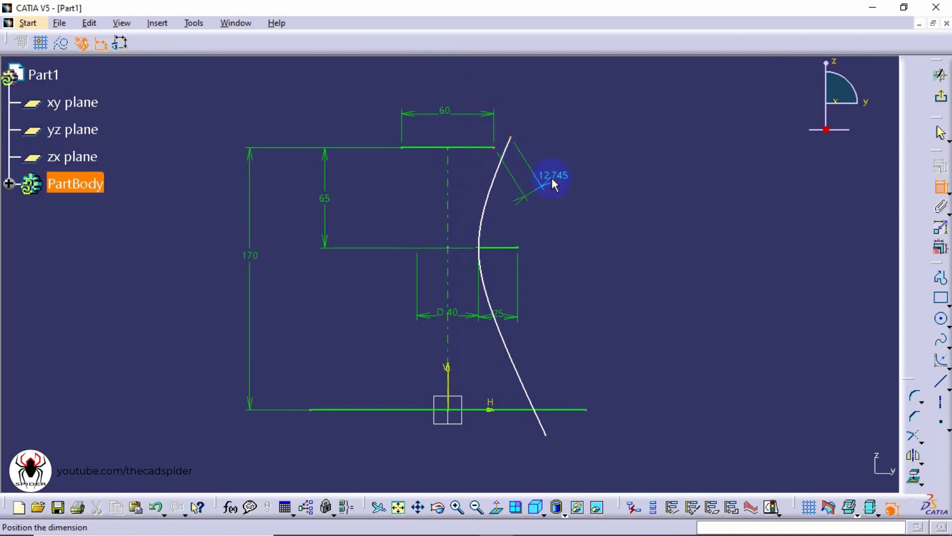
right_click(567, 184)
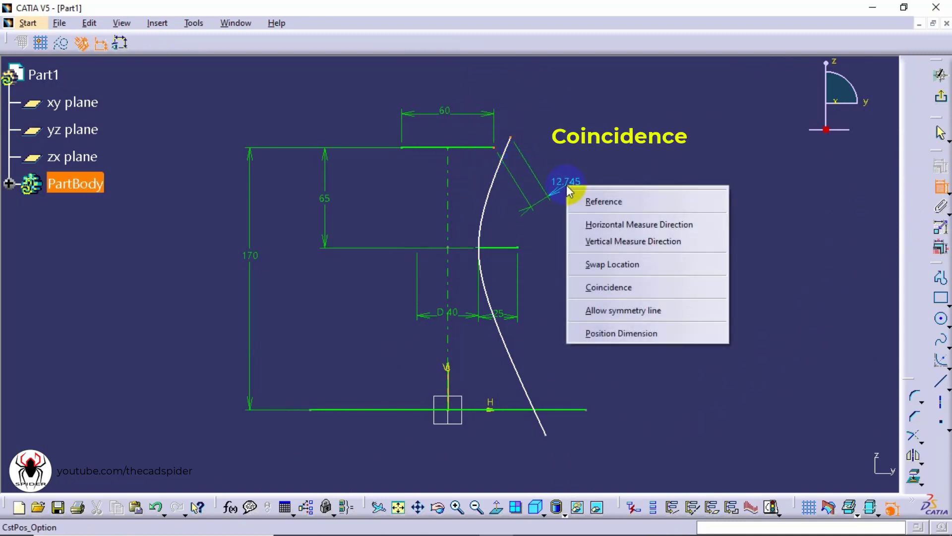
left_click(620, 290)
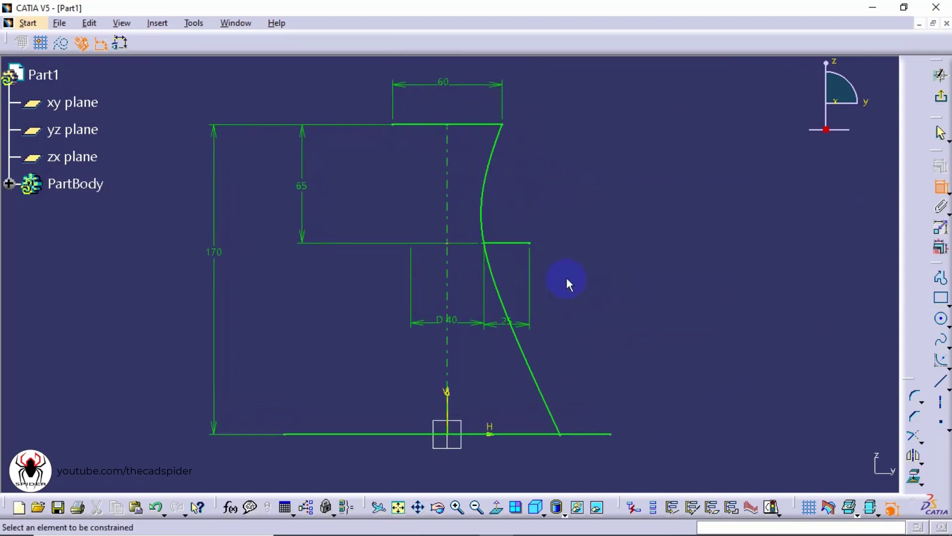
Step: Make the right endpoint of the lower horizontal line coincident with the hyperbola's lower end
left_click(601, 441)
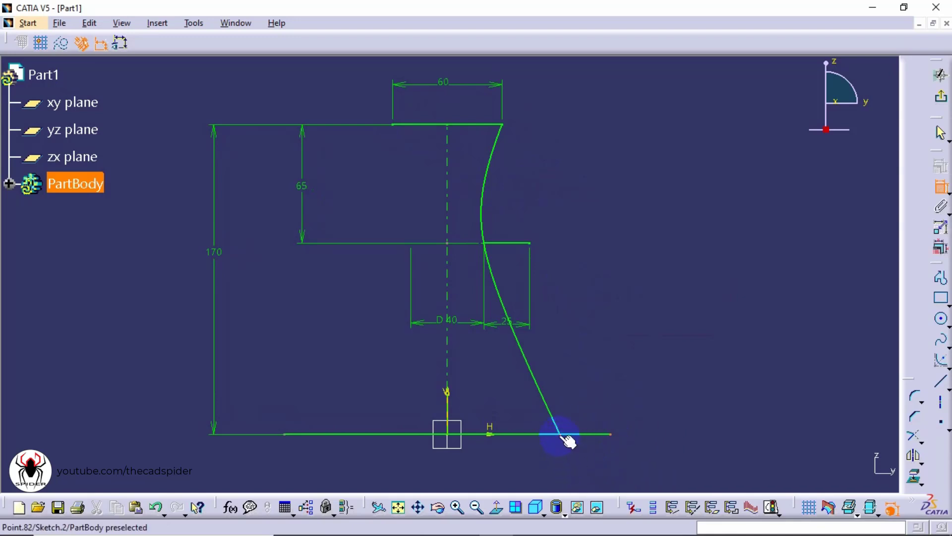
left_click(561, 437)
right_click(629, 352)
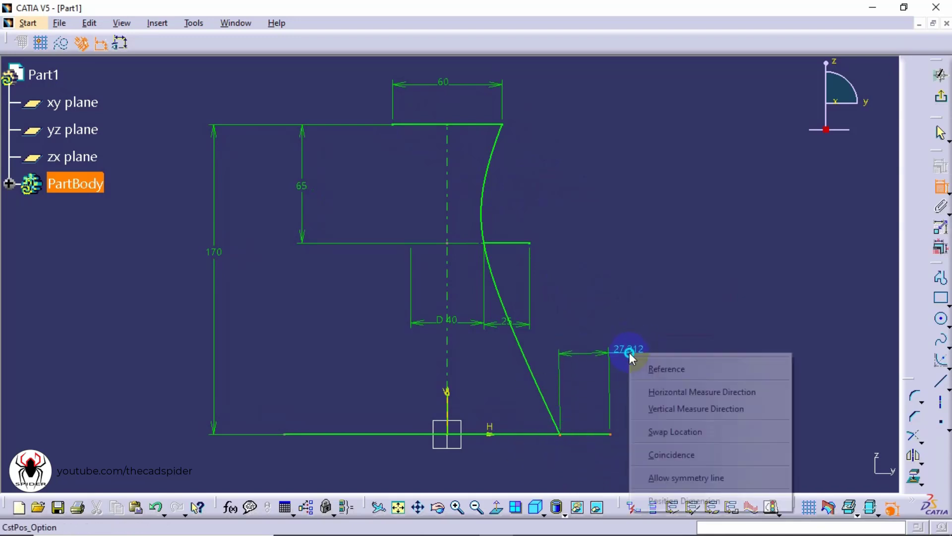
left_click(667, 453)
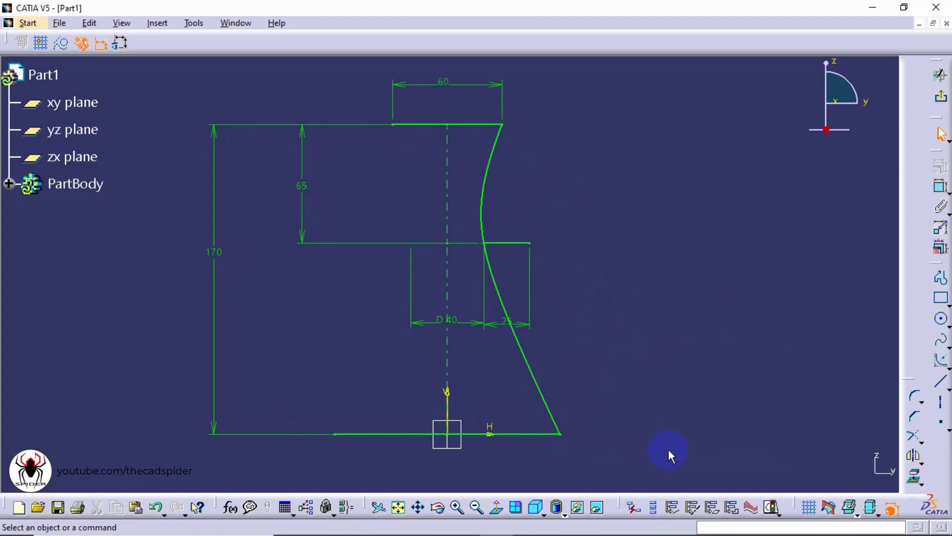
Step: Convert the short 25 mm horizontal line between apex and focus into a construction element
left_click(519, 243)
right_click(517, 243)
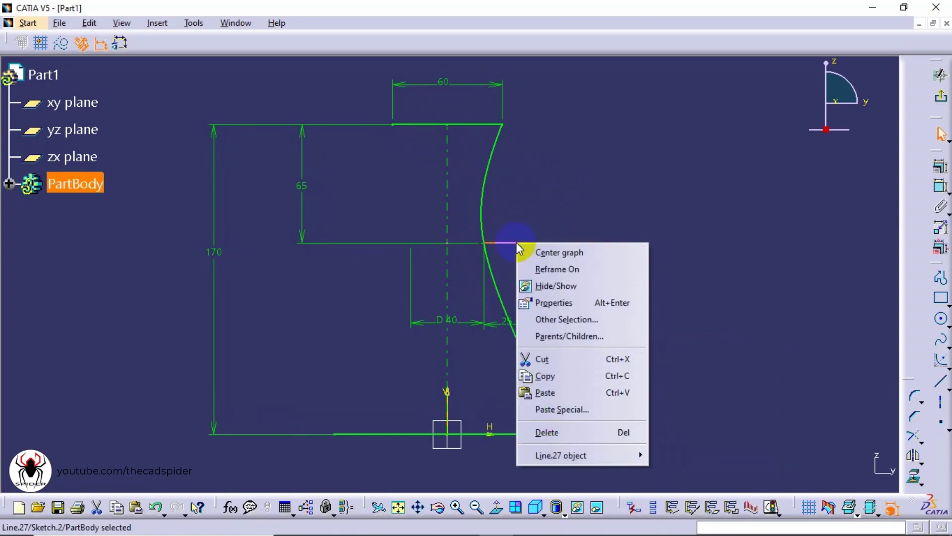
mouse_move(584, 454)
left_click(698, 455)
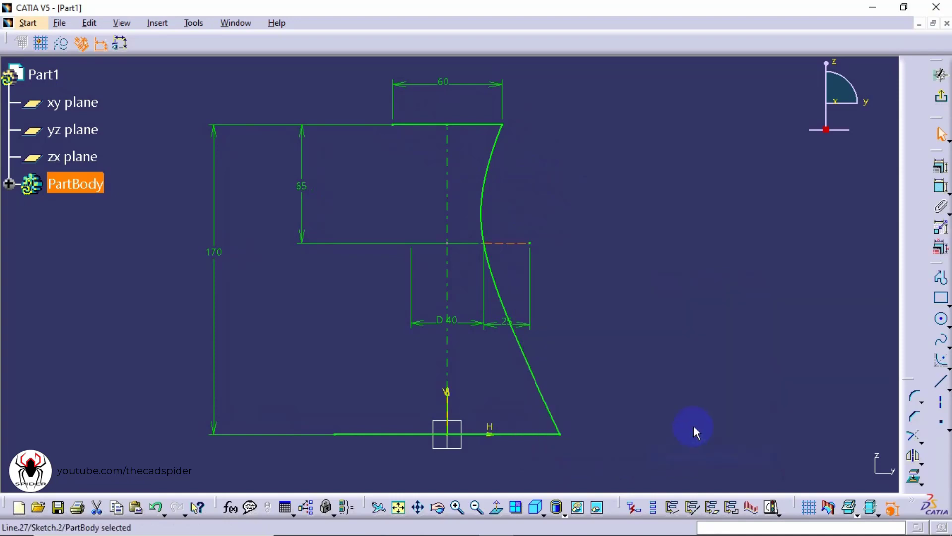
Step: Mirror the hyperbola about the vertical axis
left_click(541, 378)
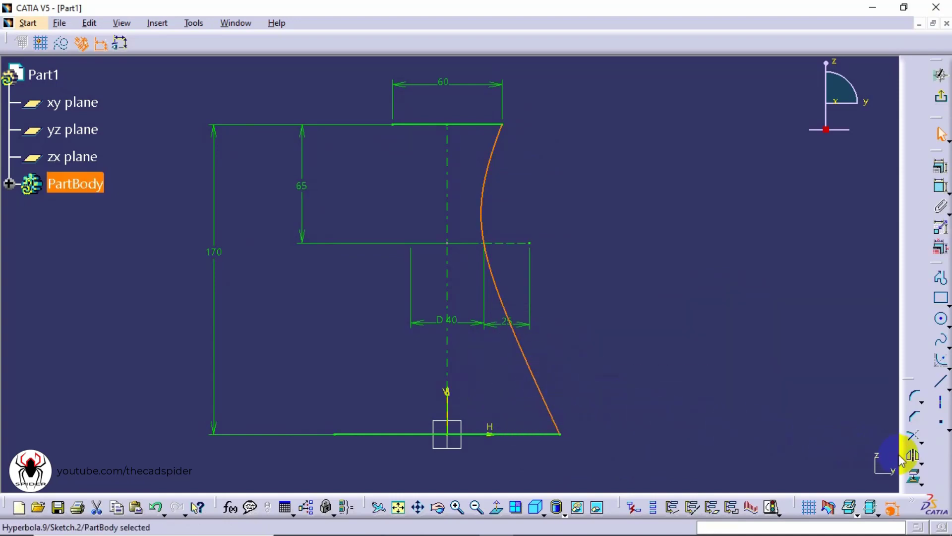
left_click(914, 457)
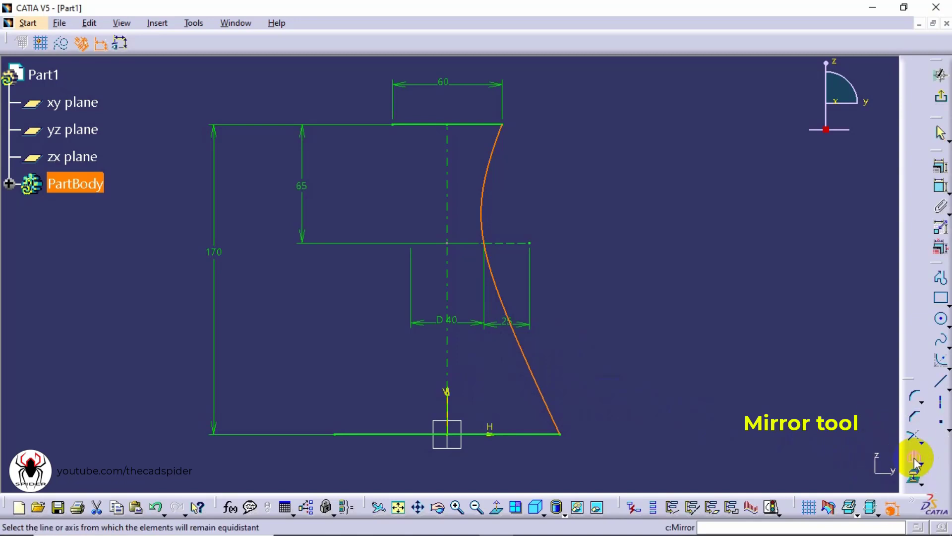
left_click(448, 369)
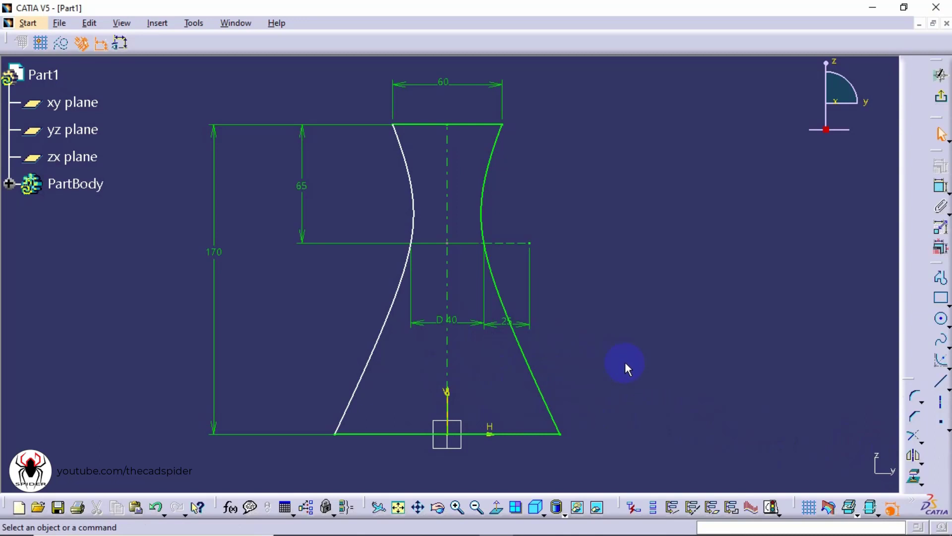
Step: Draw a three-sided profile about 19 mm deep below the lower line, joining the lower ends of both hyperbolas to form a rectangular base
left_click(939, 277)
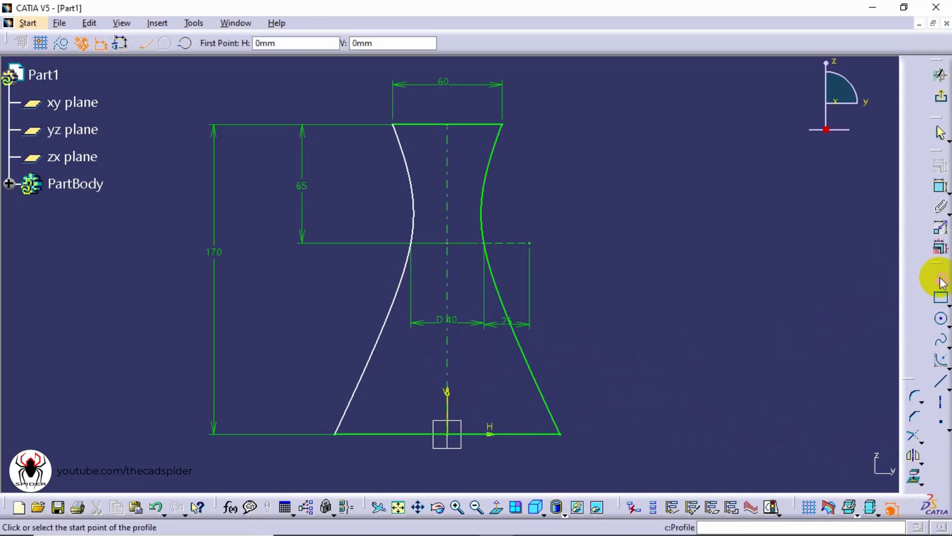
left_click(560, 434)
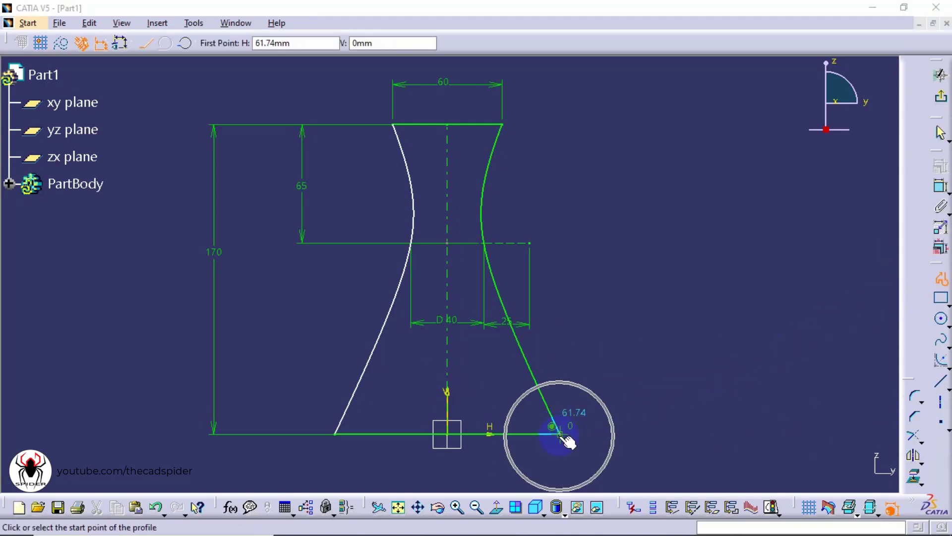
left_click(561, 467)
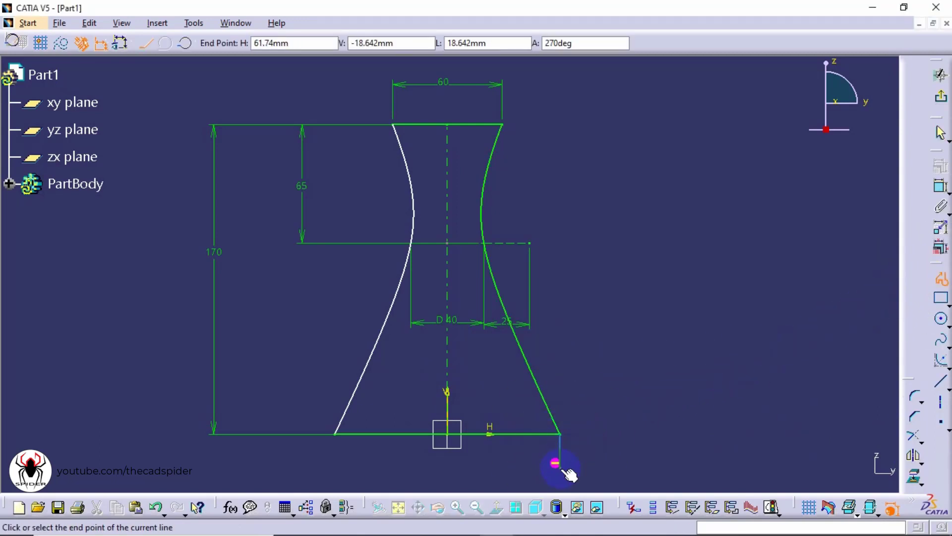
left_click(335, 467)
left_click(335, 434)
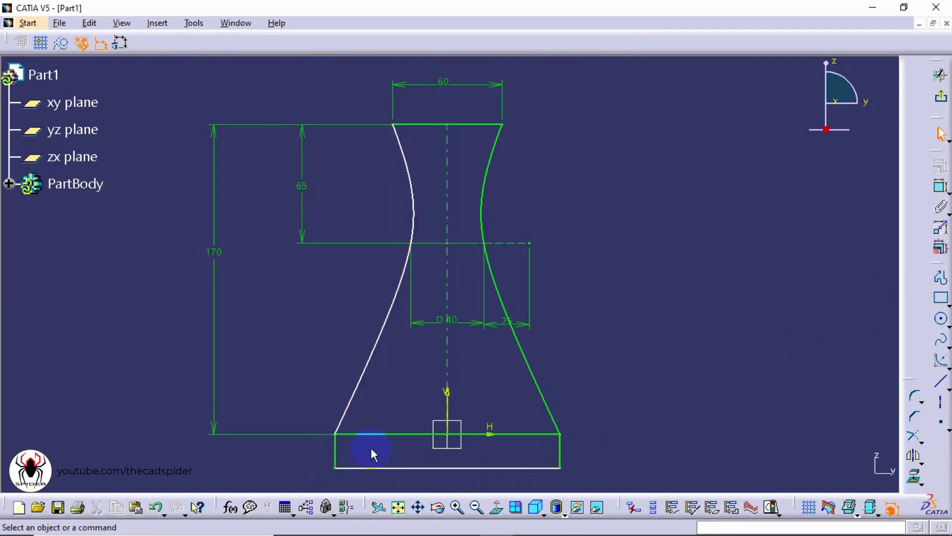
Step: Dimension the height of the rectangular base on its right side and set it to 15 mm
left_click(938, 194)
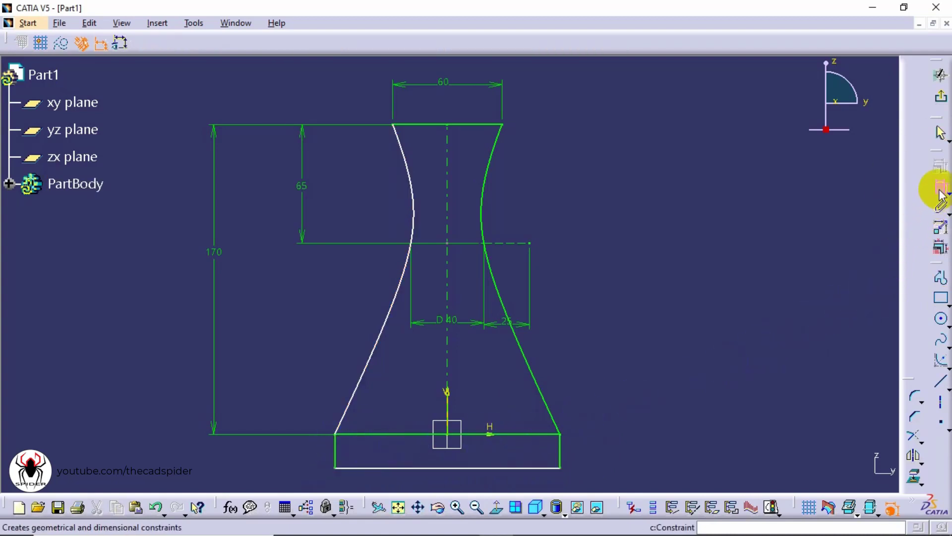
left_click(561, 446)
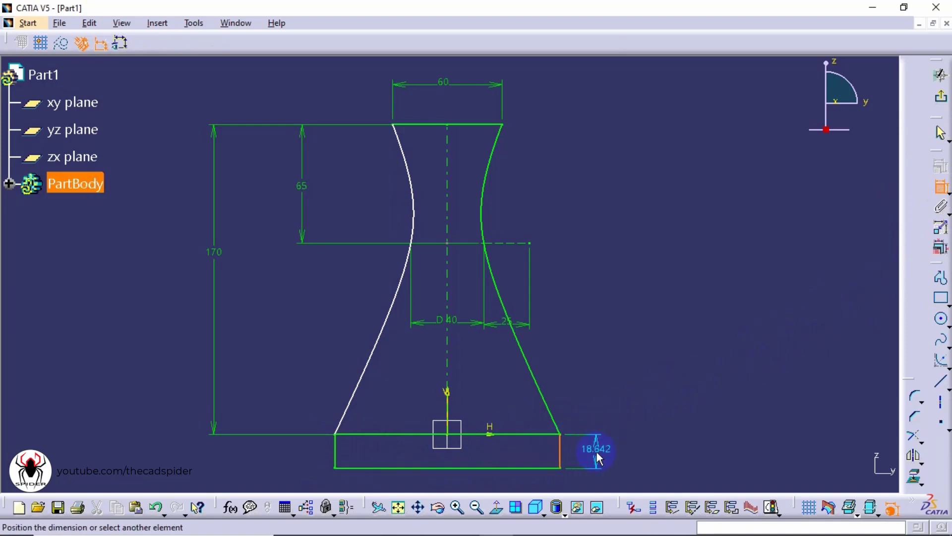
left_click(596, 451)
double_click(597, 448)
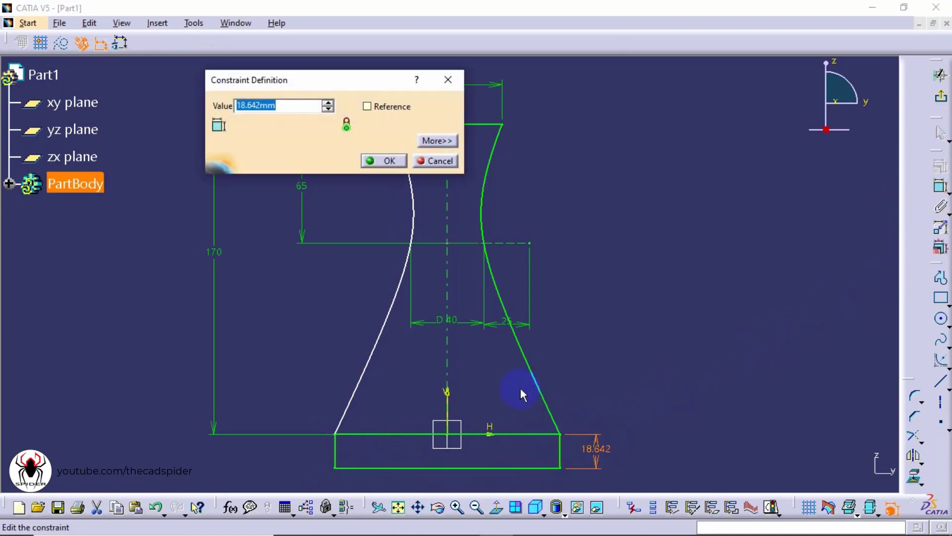
left_click(217, 97)
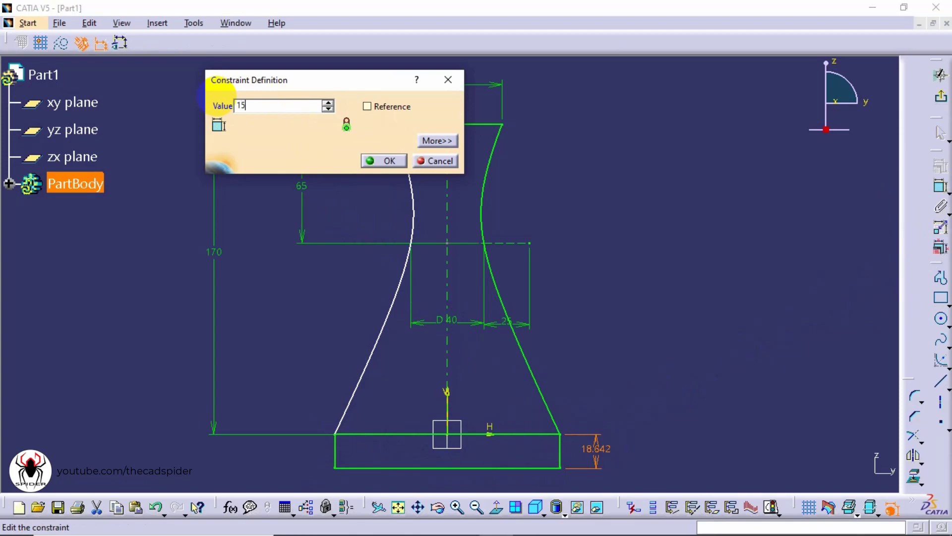
left_click(379, 160)
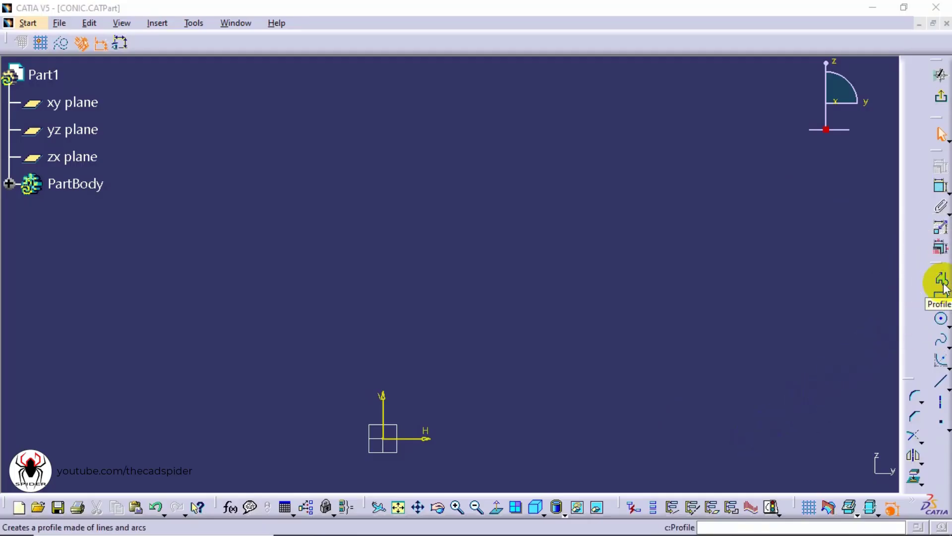
Step: Draw a closed four-sided profile from the origin, about 454 mm wide at the base and 1191 mm high, with a slanted left side
left_click(942, 280)
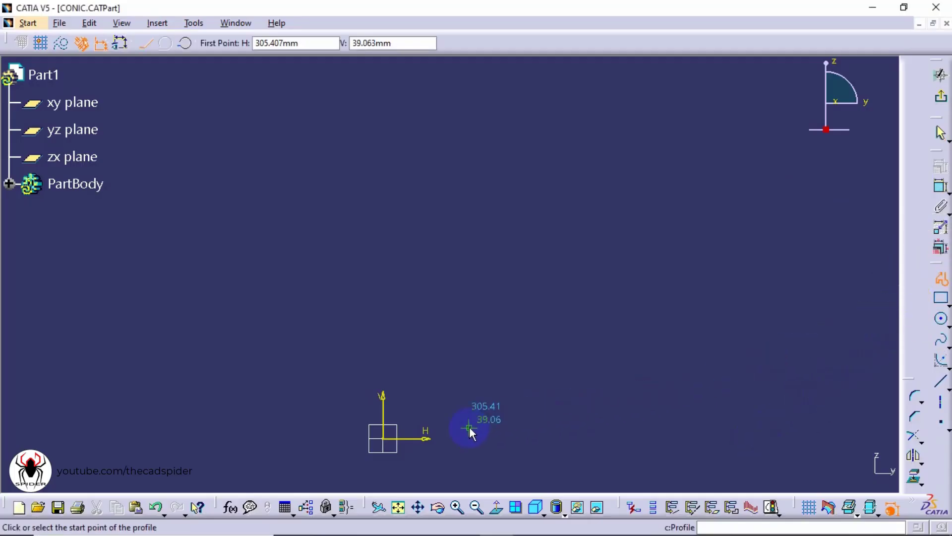
left_click(383, 438)
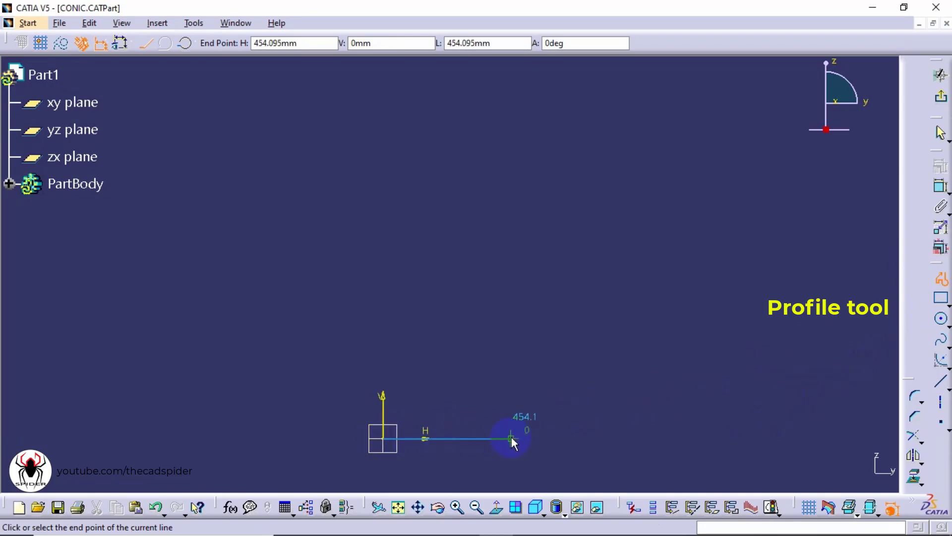
left_click(511, 438)
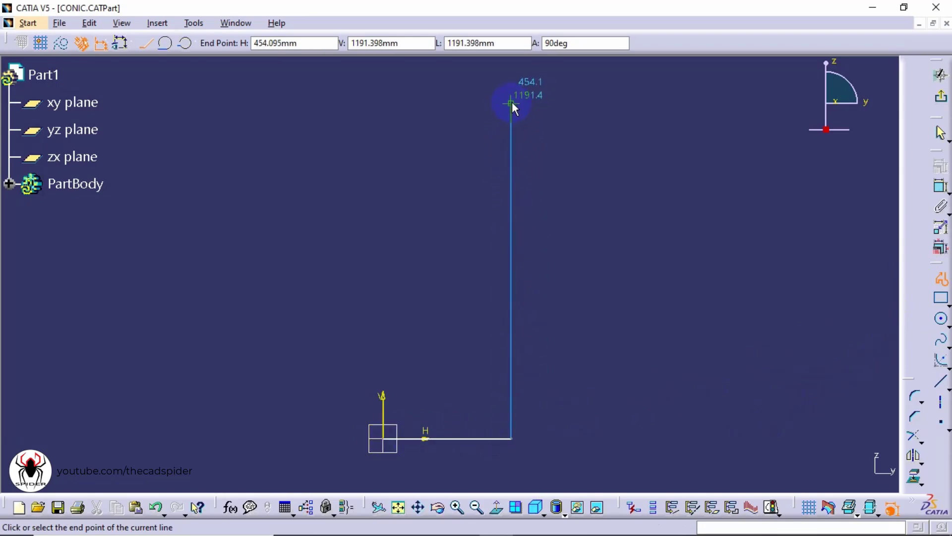
left_click(510, 102)
left_click(438, 102)
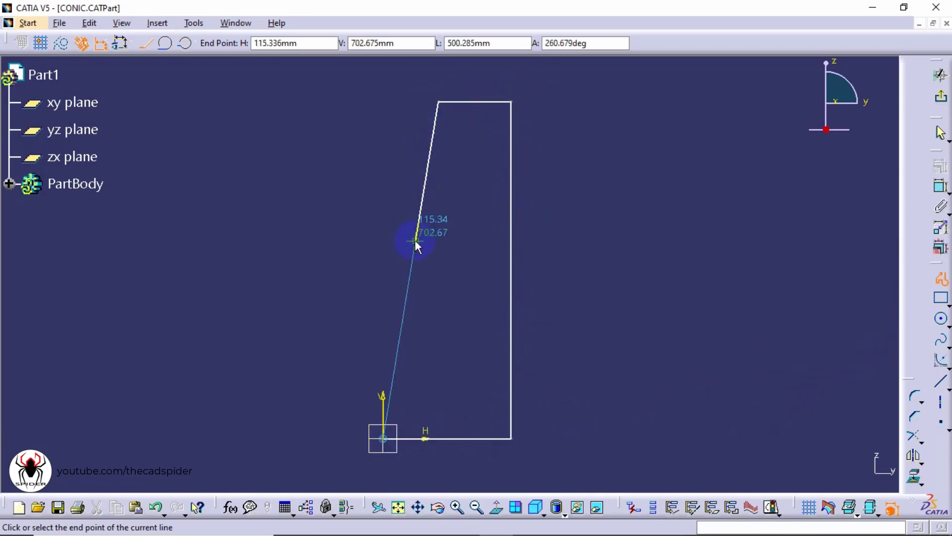
left_click(383, 438)
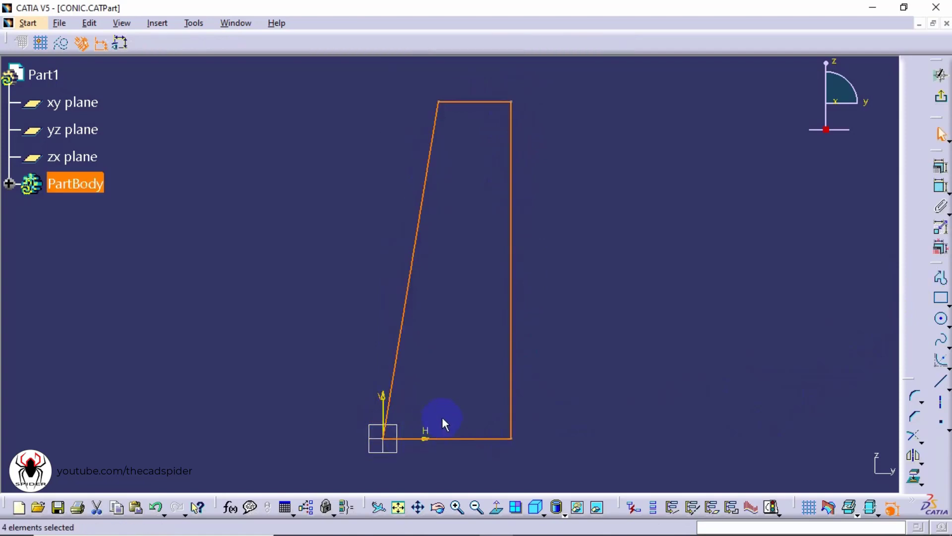
left_click(451, 406)
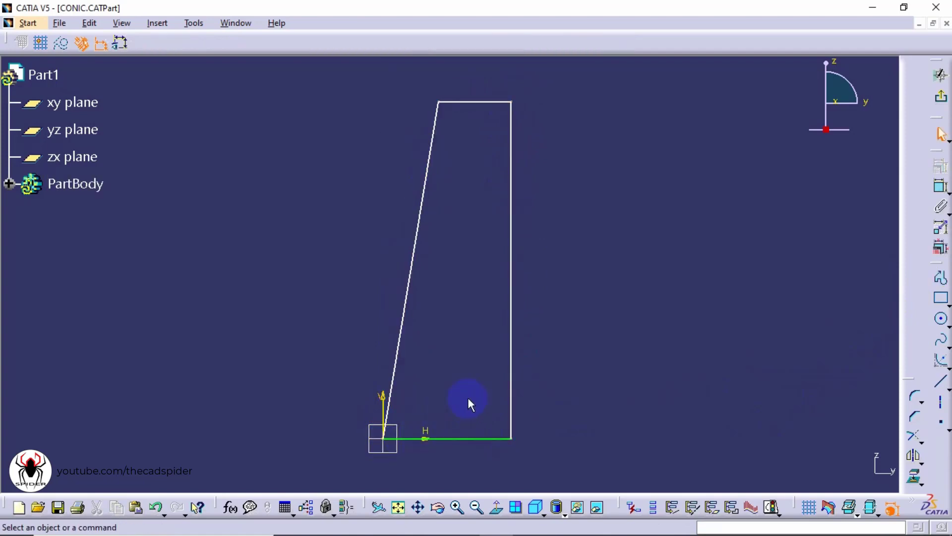
Step: Dimension the profile's base width below it and the height of its vertical right side
left_click(941, 189)
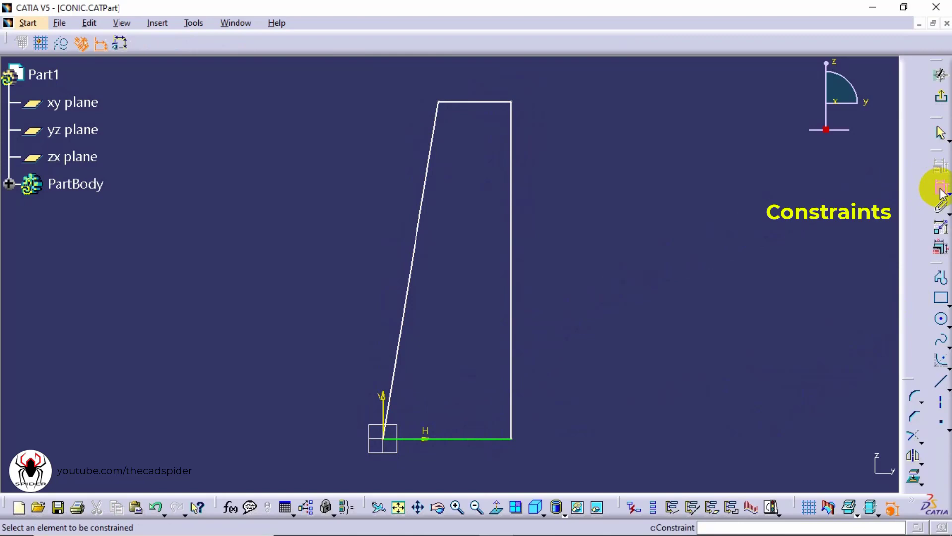
left_click(471, 437)
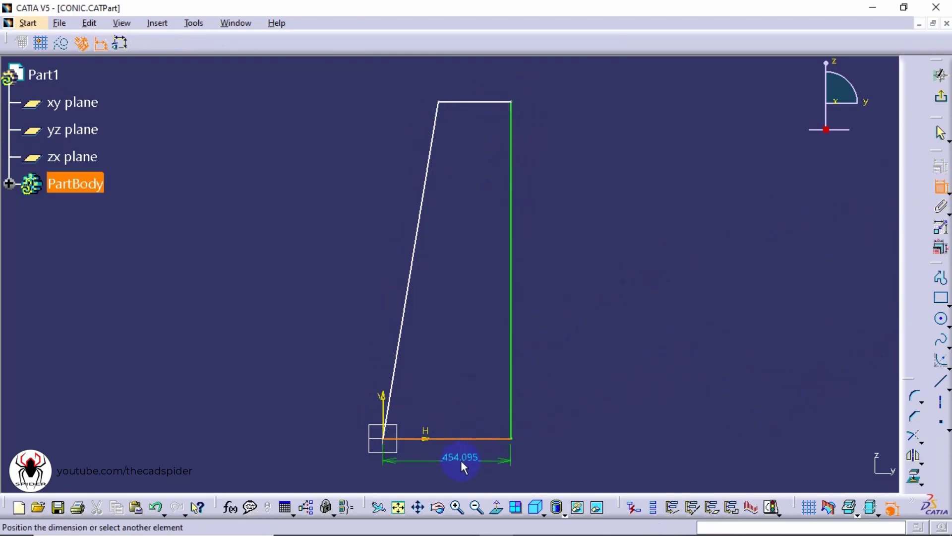
left_click(455, 478)
left_click(511, 394)
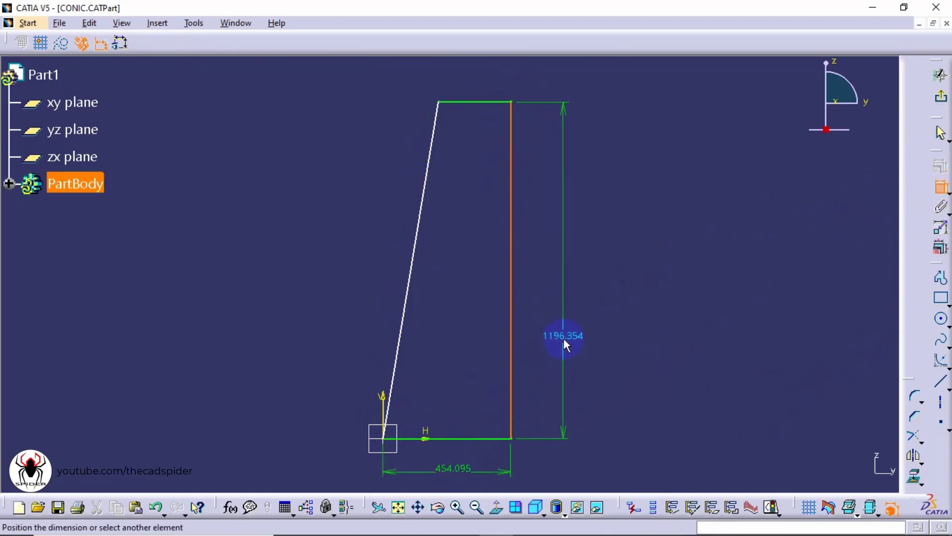
left_click(563, 337)
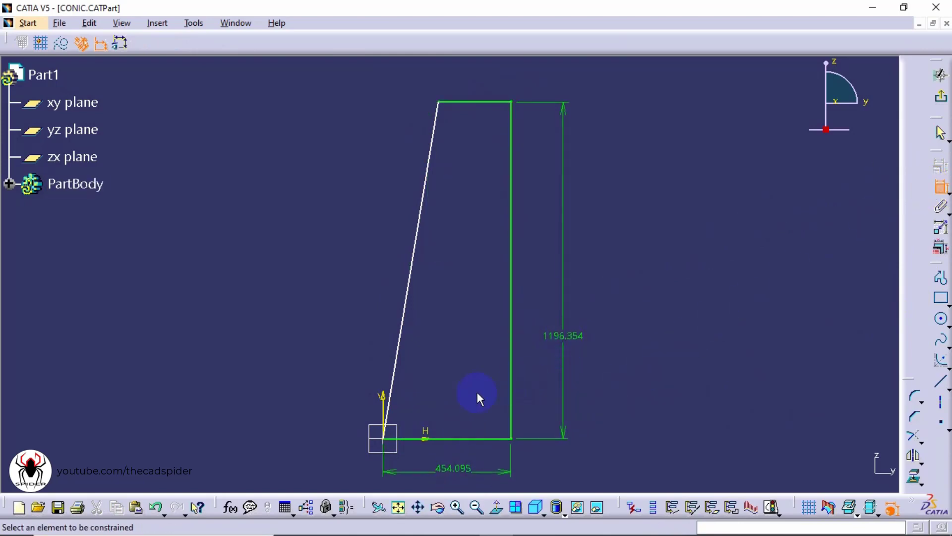
Step: Dimension the angle between the vertical axis and the profile's slanted side and set it to 12 degrees
left_click(386, 398)
left_click(411, 276)
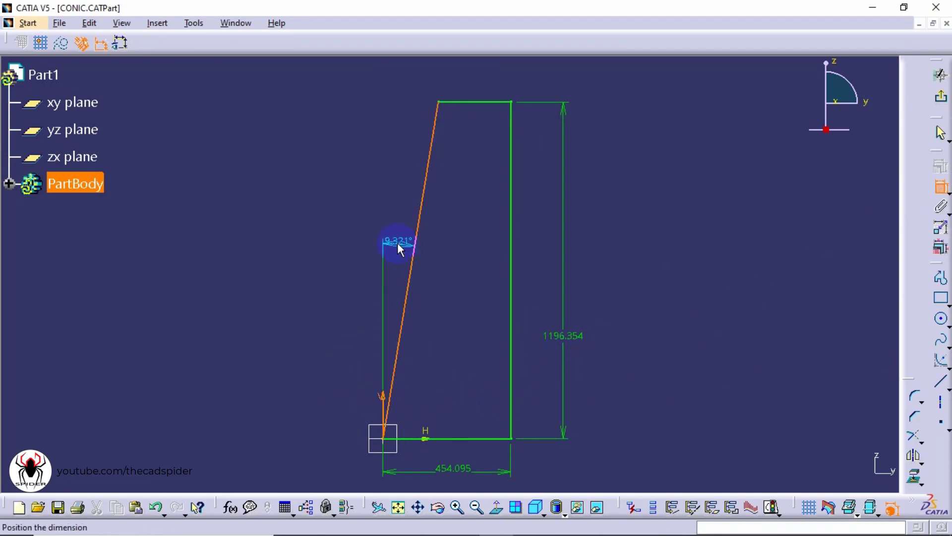
left_click(391, 246)
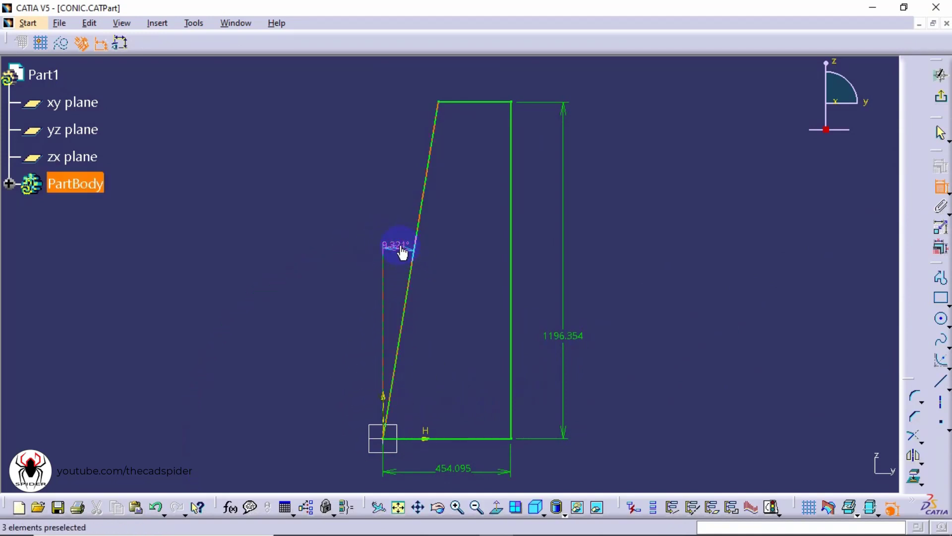
double_click(399, 245)
left_click_drag(266, 102, 197, 99)
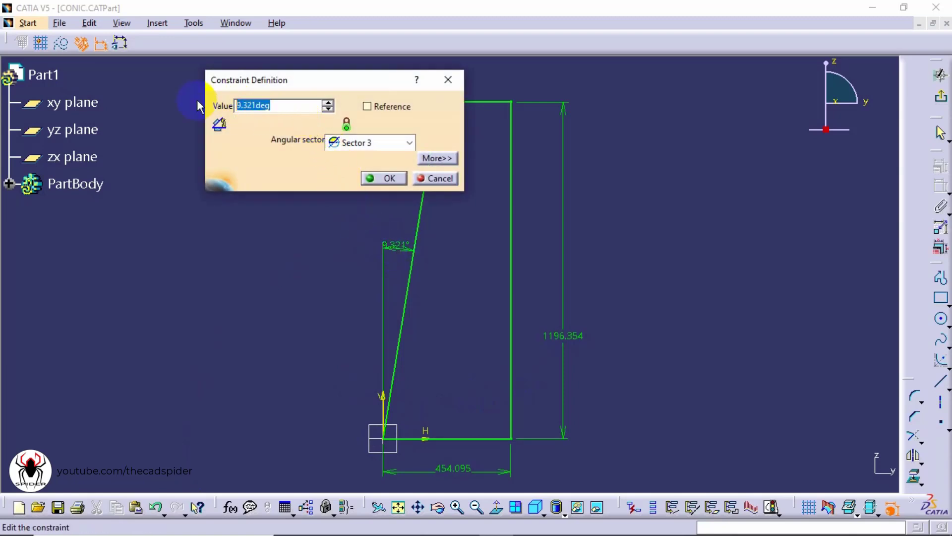
type("12")
key("Return")
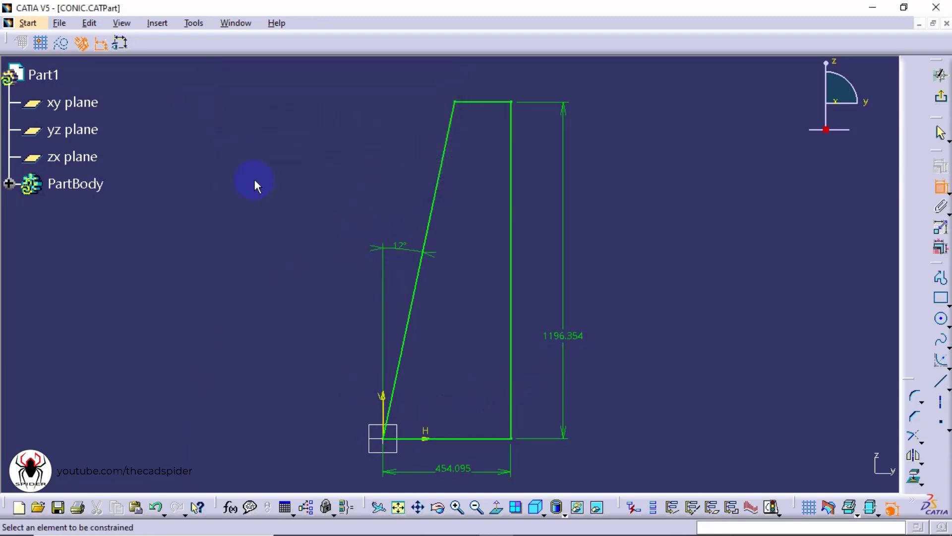
Step: Set the profile's height to 1000 mm and its base width to 450 mm
double_click(561, 335)
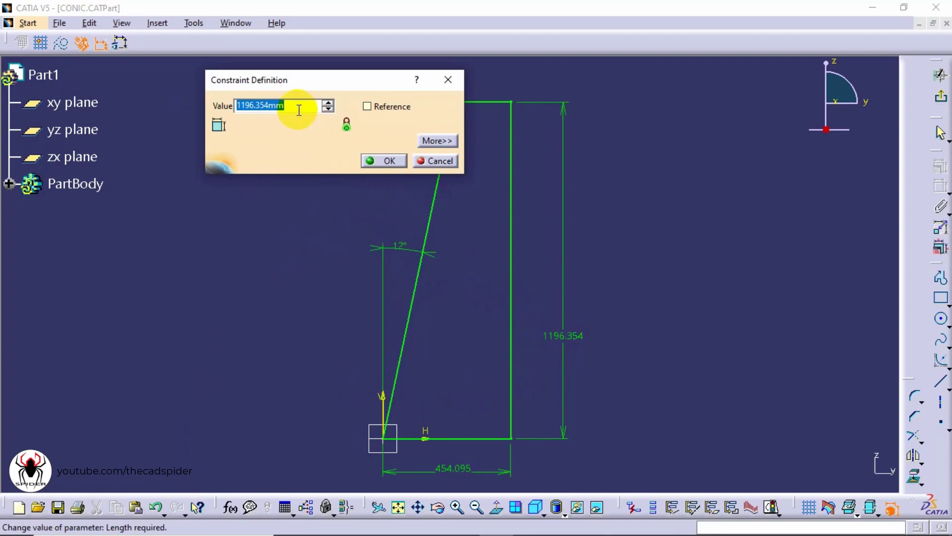
left_click_drag(297, 105, 200, 103)
type("1000")
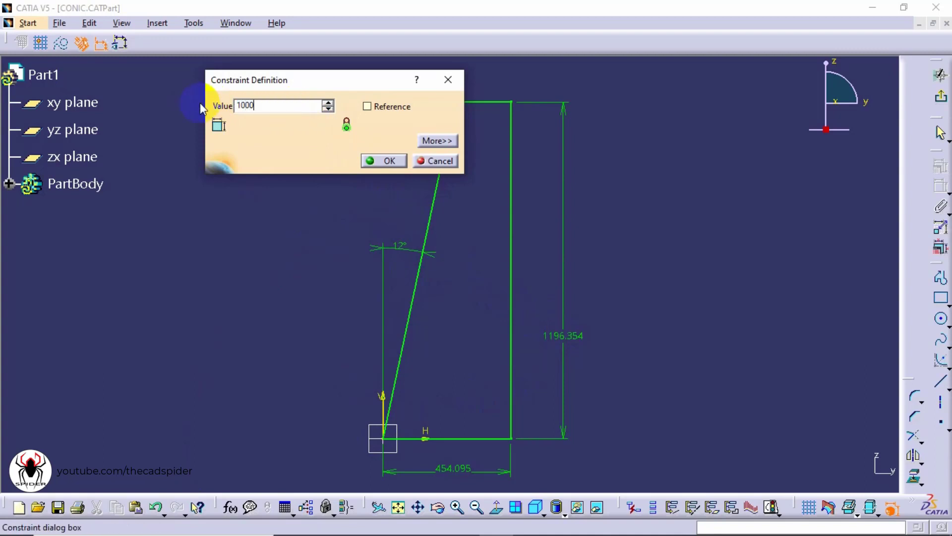
left_click(384, 160)
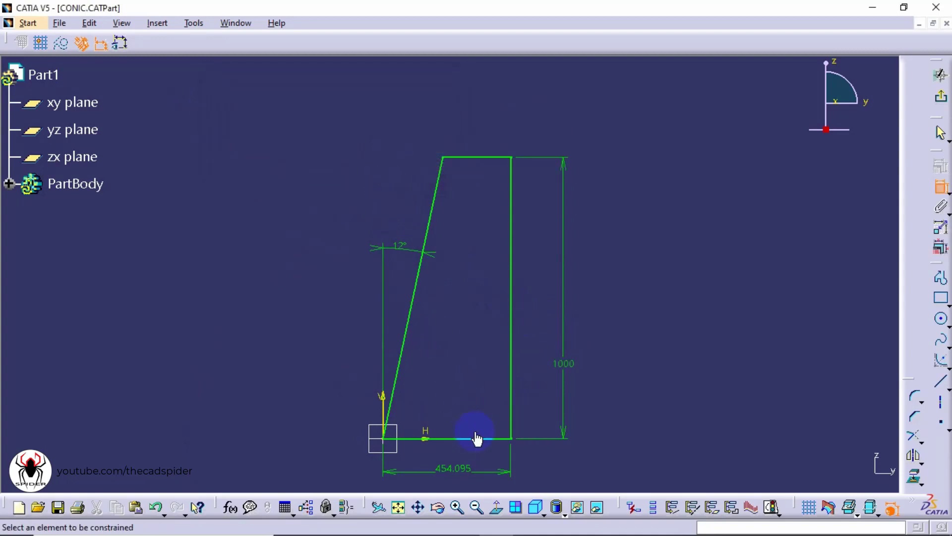
double_click(467, 480)
left_click_drag(297, 105, 218, 104)
type("450")
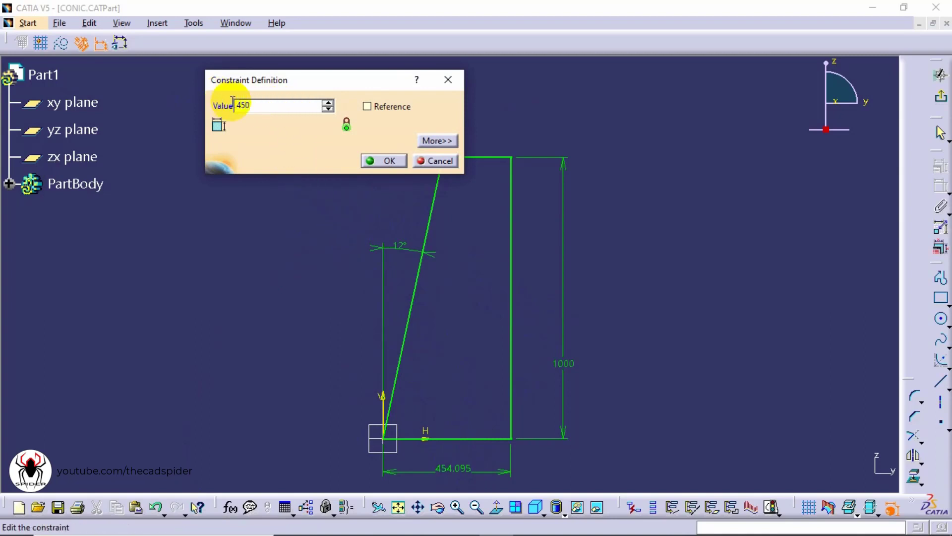
left_click(378, 160)
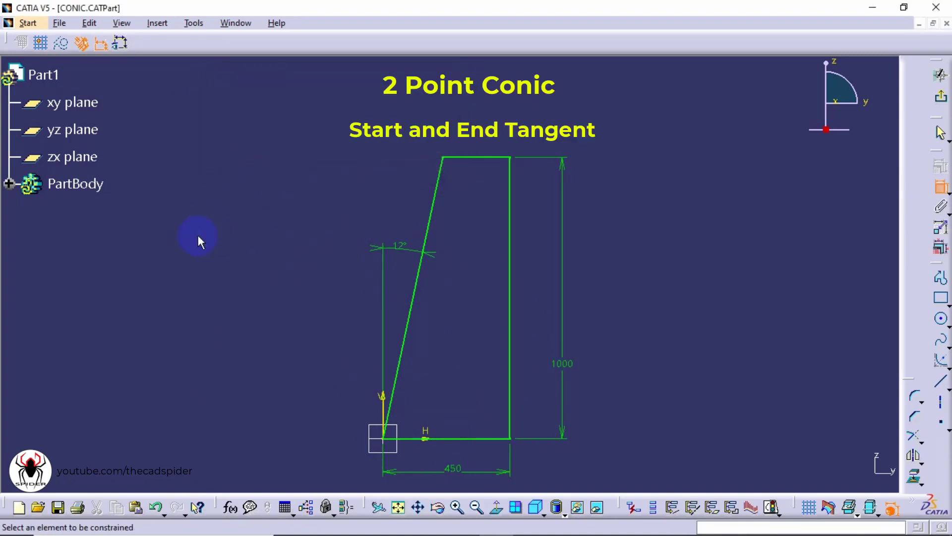
Step: Draw a two-point conic with start and end tangents between the upper ends of the vertical and slanted sides, using parameter 0.1
left_click(941, 359)
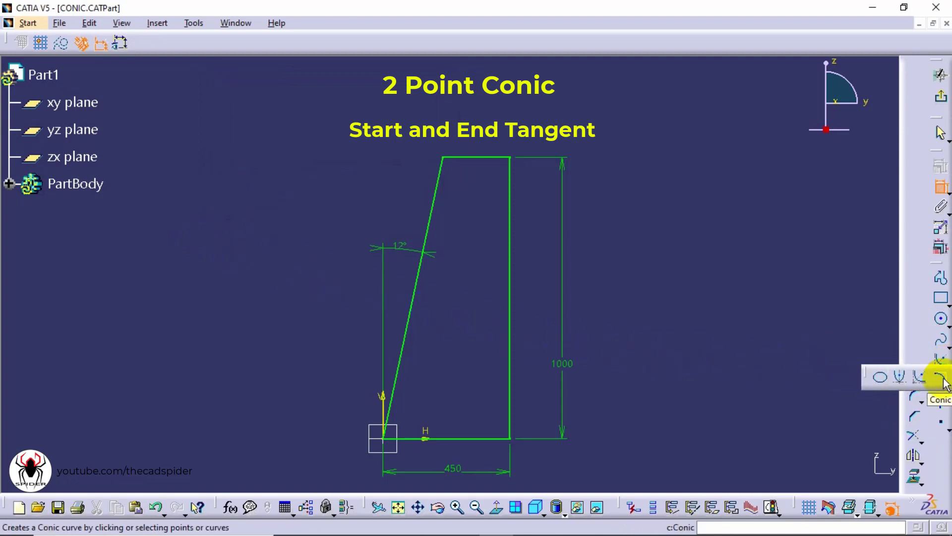
left_click(943, 378)
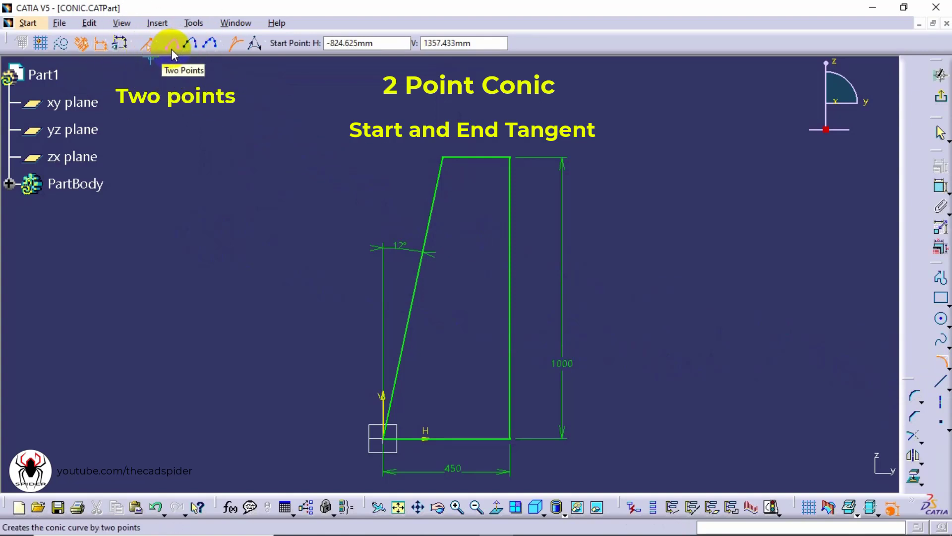
left_click(234, 45)
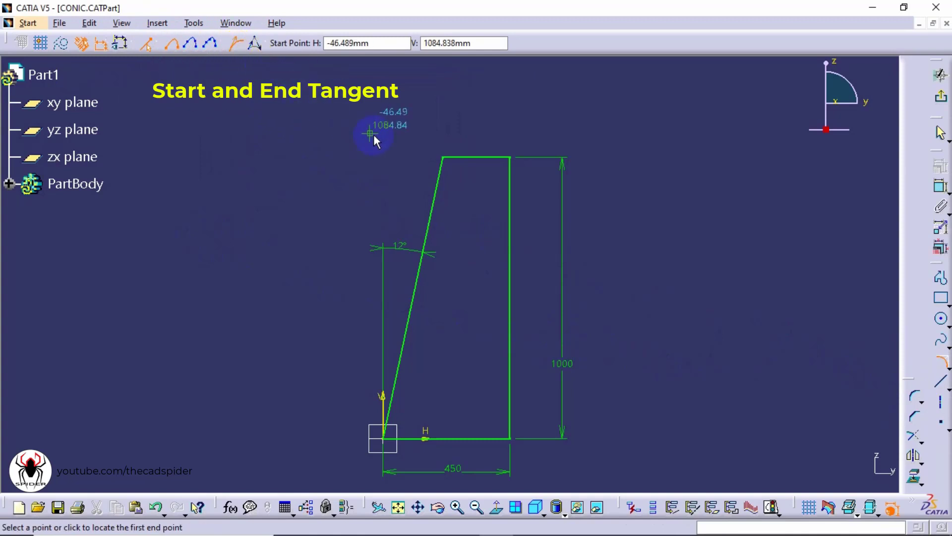
left_click(517, 187)
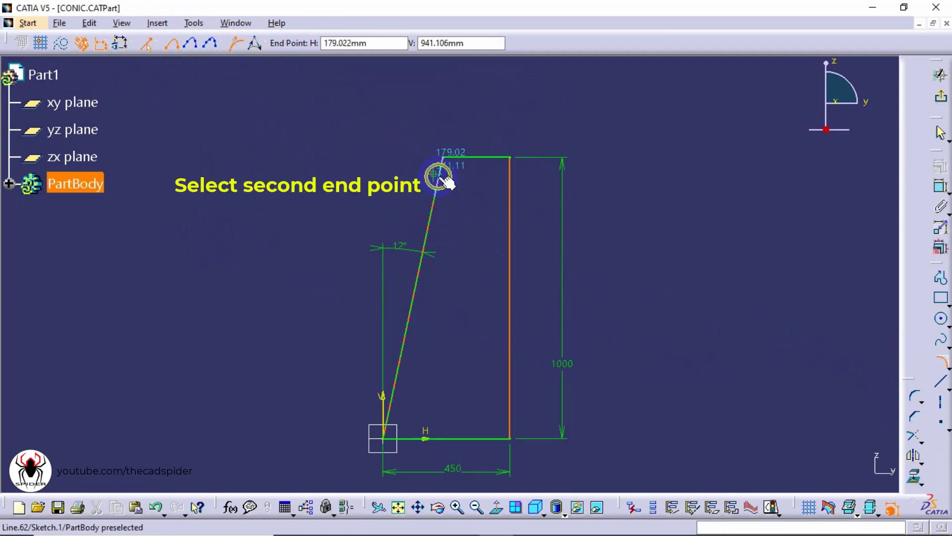
left_click(439, 174)
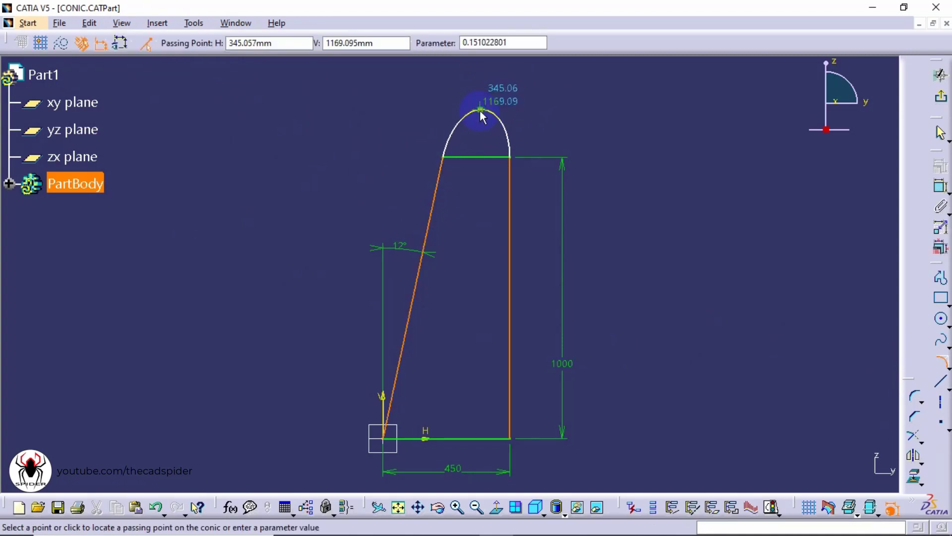
key("Tab")
key("Tab")
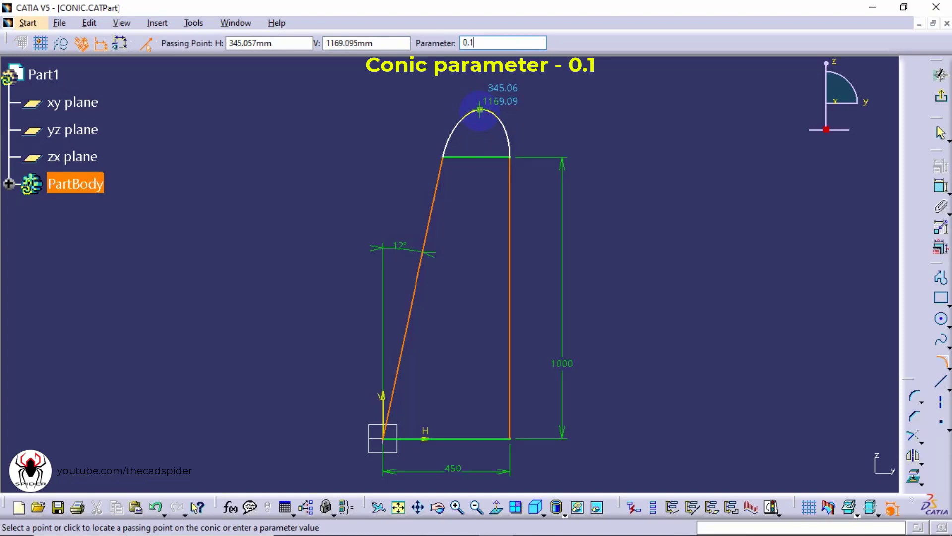
key("Return")
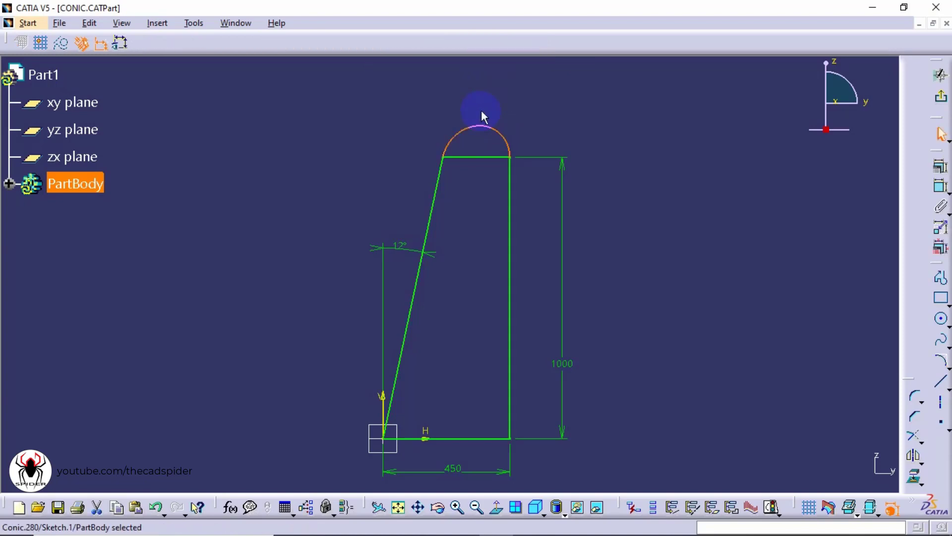
Step: Review the arched conic's end points, tangents and parameter in its definition and accept them
left_click(547, 103)
mouse_move(564, 132)
middle_mouse_down()
mouse_move(577, 243)
mouse_move(512, 314)
mouse_move(530, 210)
middle_mouse_up()
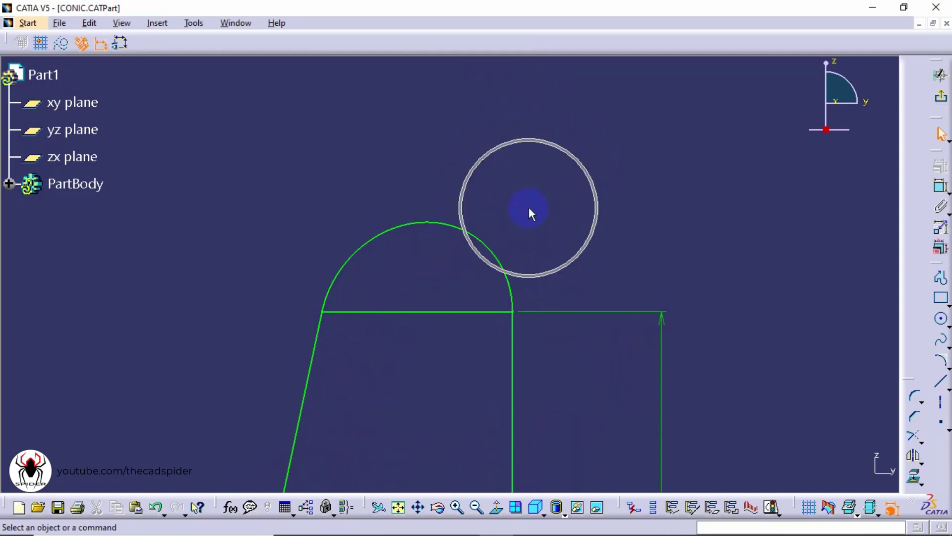
double_click(494, 246)
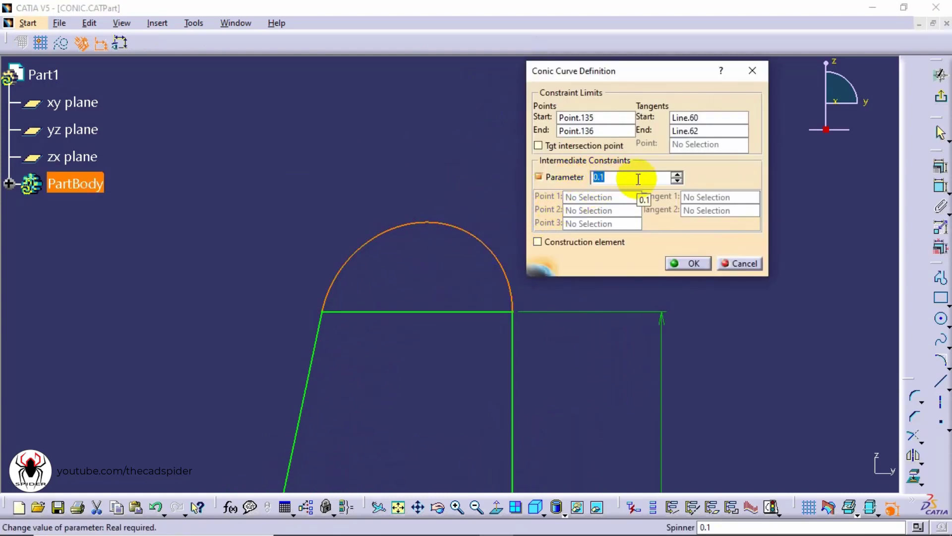
key("Return")
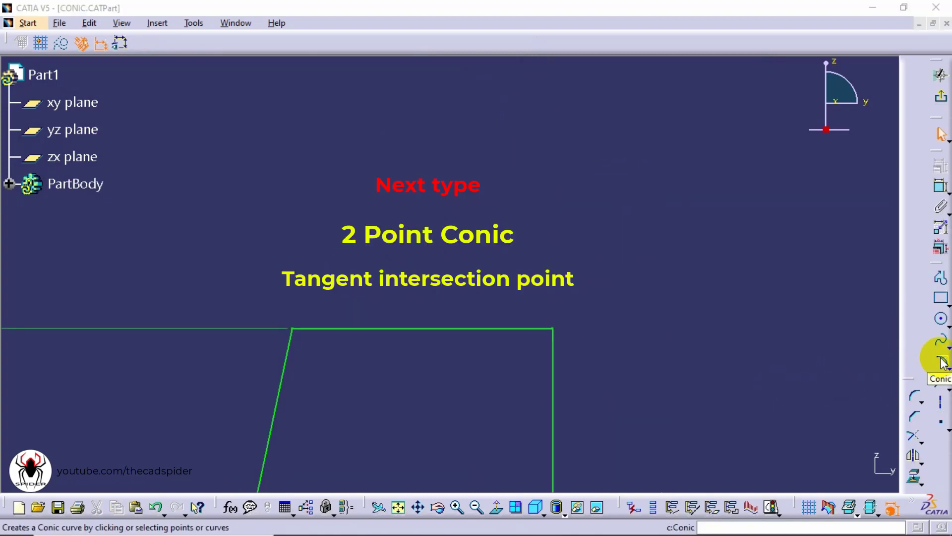
Step: Draw a two-point conic between the profile's upper corners, placing a tangent intersection point above the top edge and a passing point below it
left_click(942, 361)
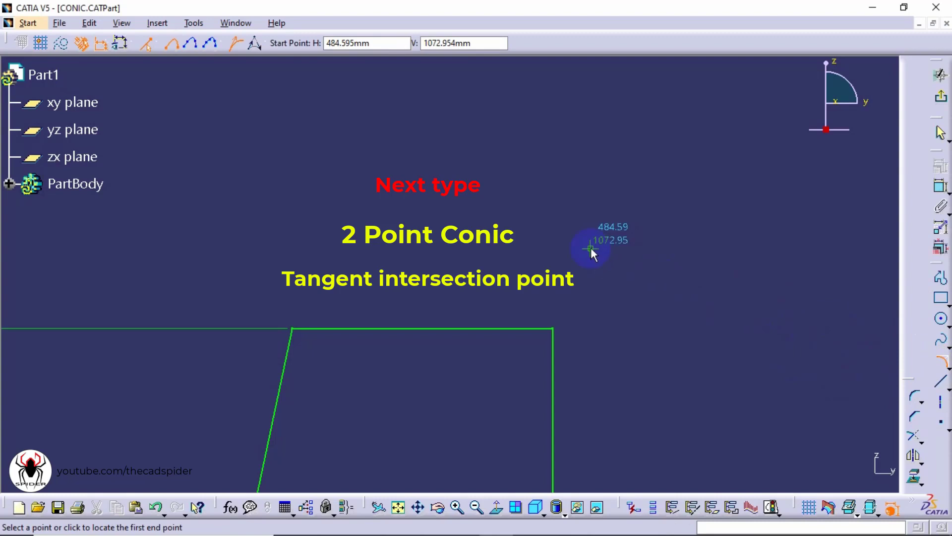
left_click(149, 44)
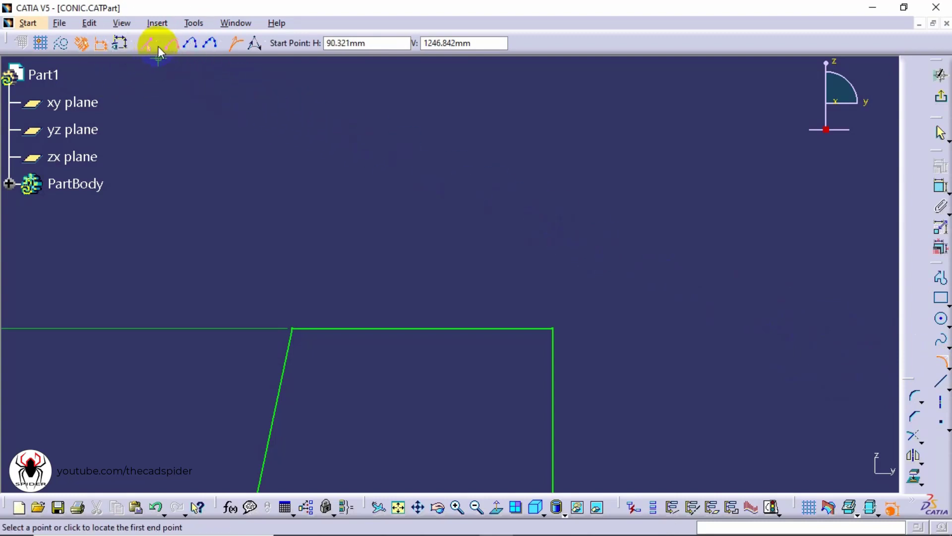
left_click(256, 46)
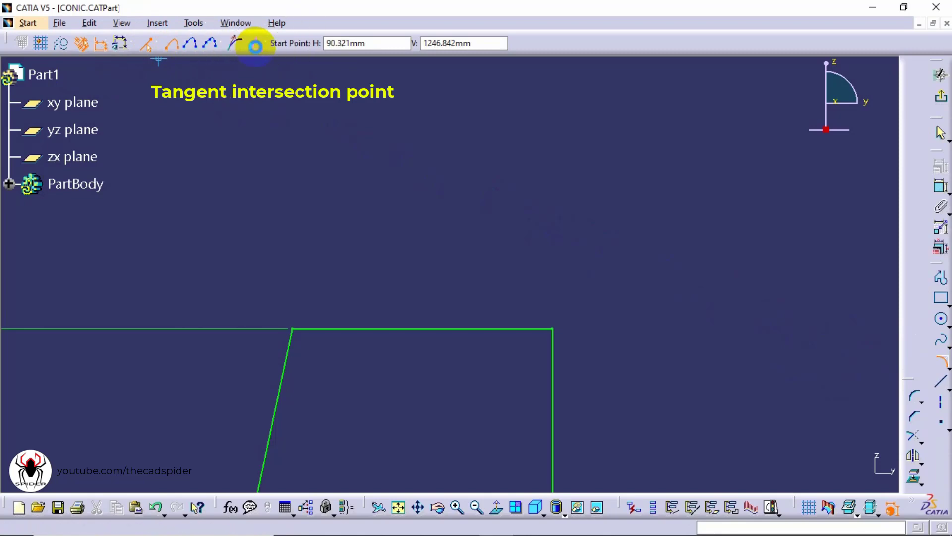
left_click(554, 359)
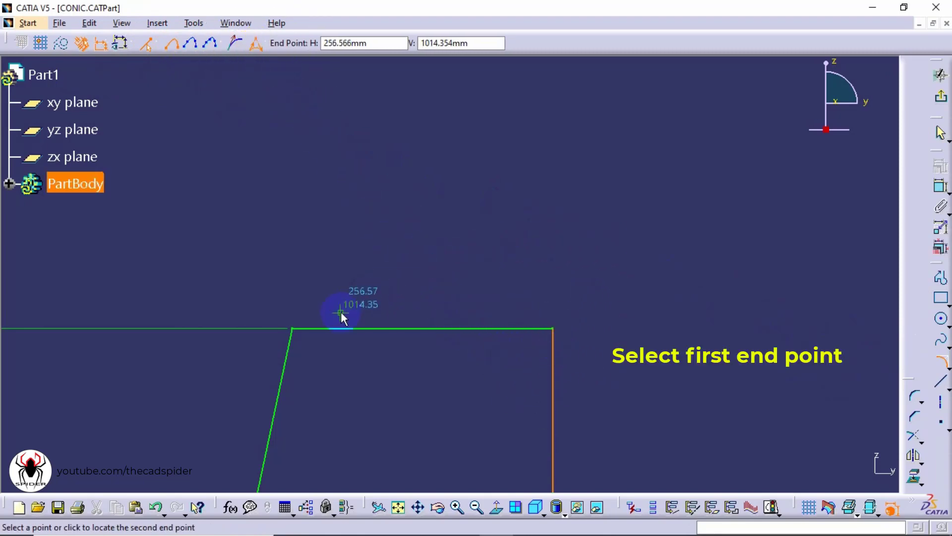
left_click(292, 357)
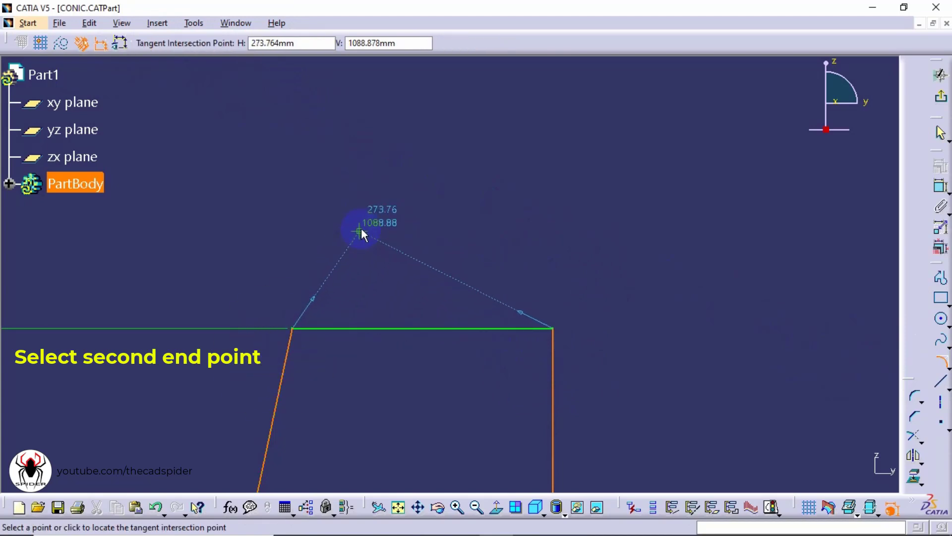
left_click(409, 218)
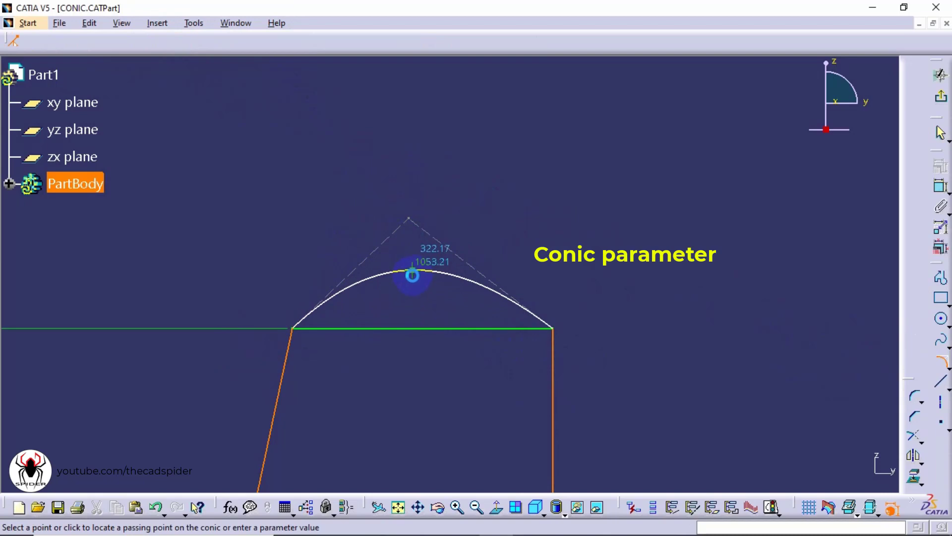
left_click(414, 263)
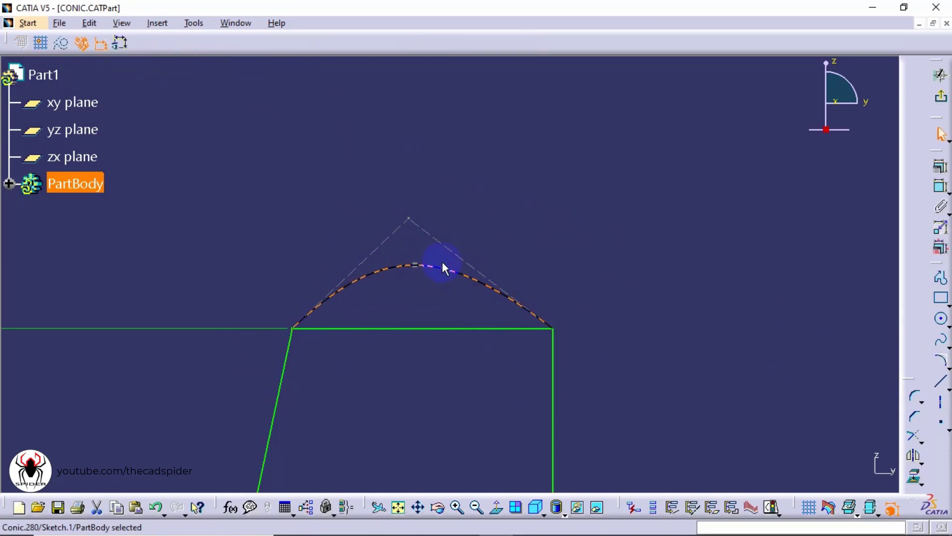
Step: Examine the conic's tangent intersection point and intermediate constraints in its definition without changing them
double_click(472, 276)
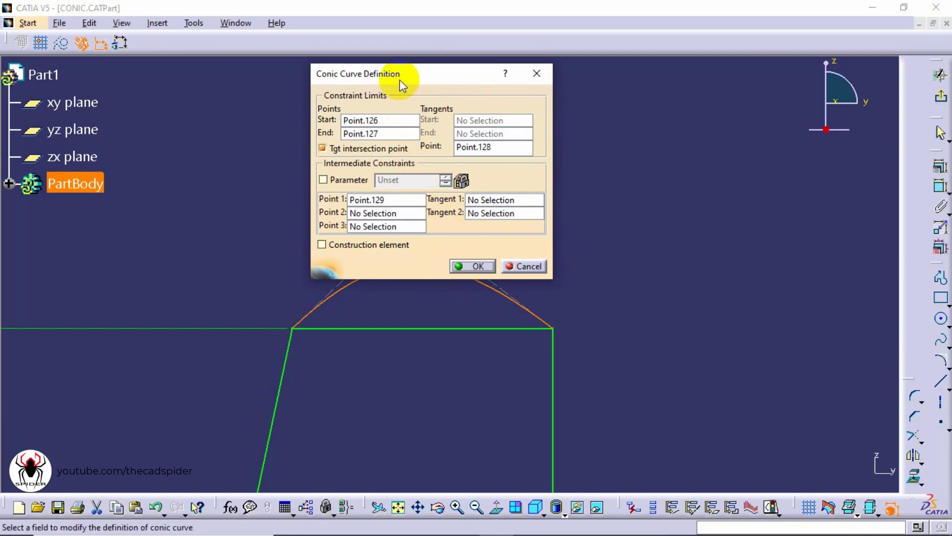
left_click_drag(400, 80, 635, 68)
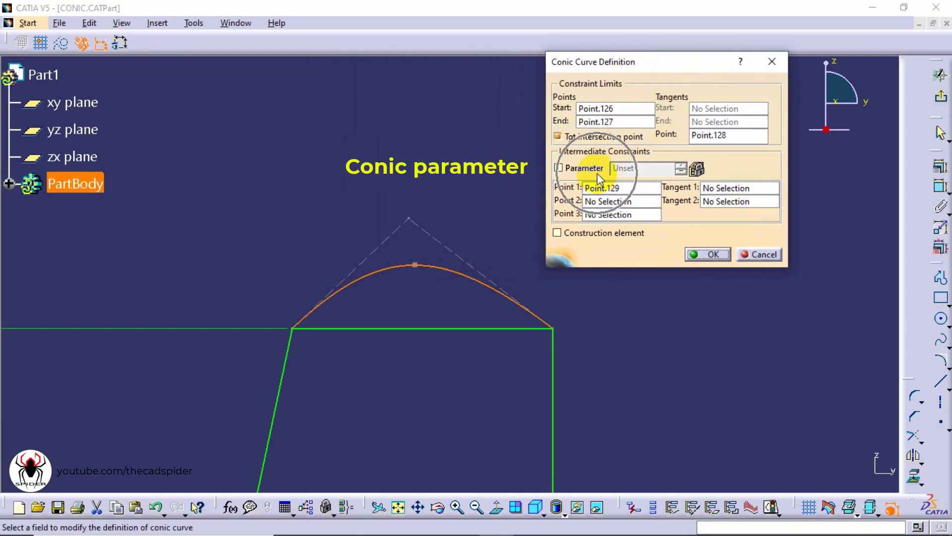
left_click(748, 254)
Step: Move the conic's passing point slightly lower and undo the conic's creation
mouse_move(422, 268)
left_mouse_down()
mouse_move(418, 296)
mouse_move(446, 274)
mouse_move(427, 274)
left_mouse_up()
left_click(633, 276)
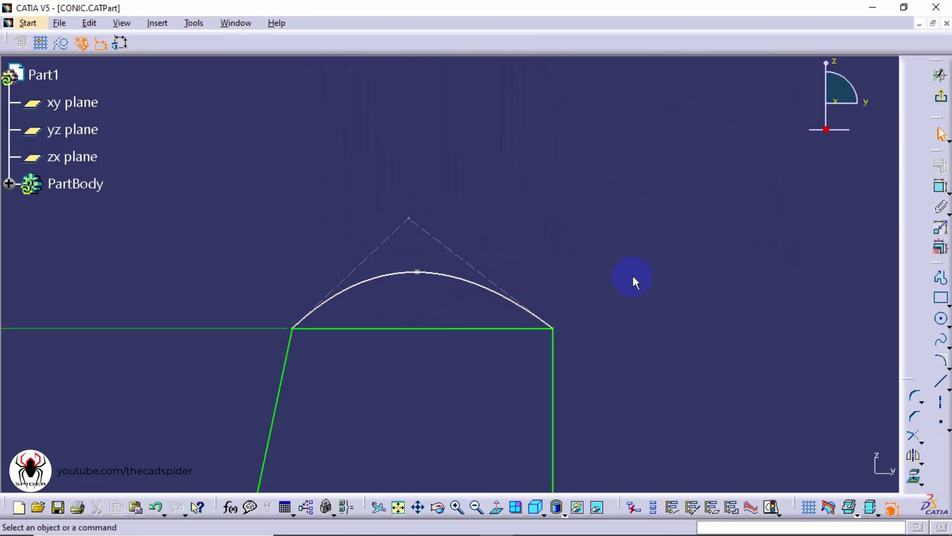
key("ctrl+z")
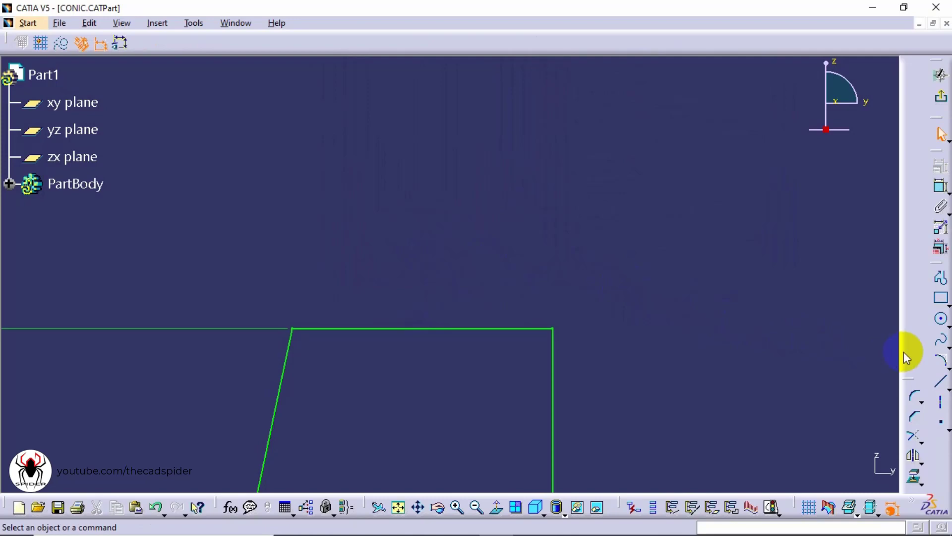
Step: Draw a four-point conic arching between the profile's upper corners, starting at the right one, with its second passing point at about H 273.76, V 1061.49 mm
left_click(941, 361)
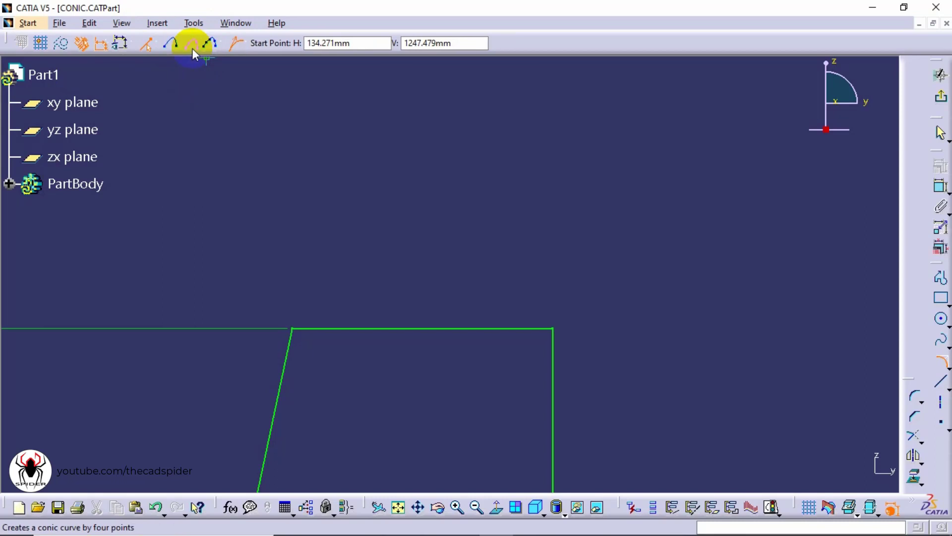
left_click(552, 359)
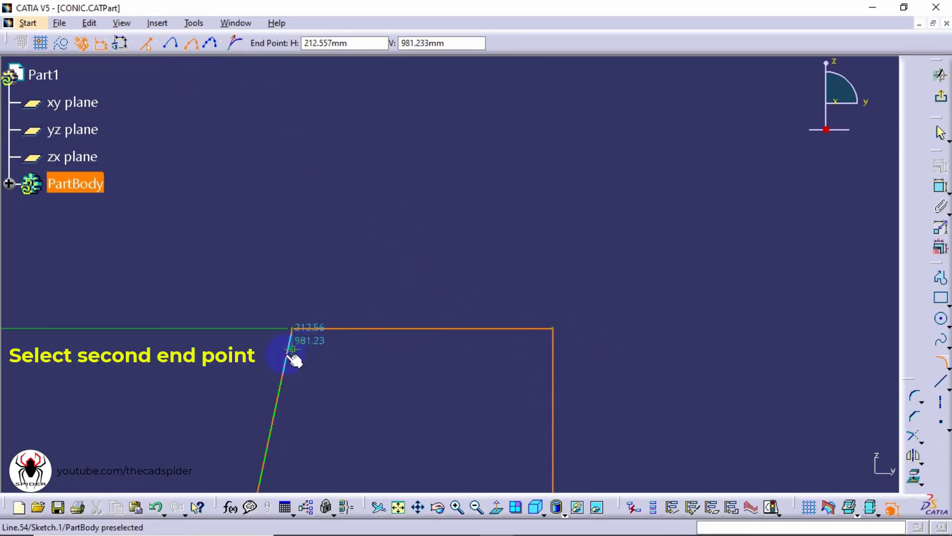
left_click(291, 375)
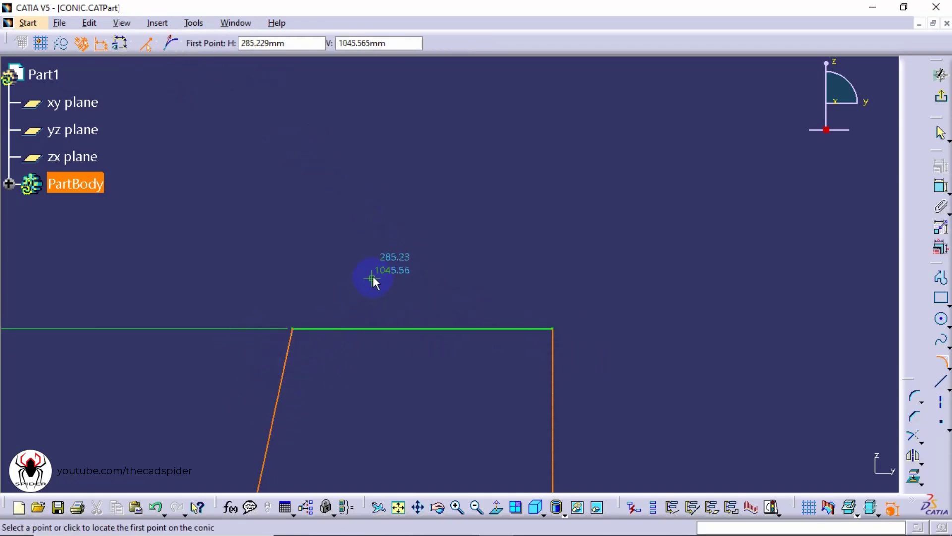
left_click(496, 258)
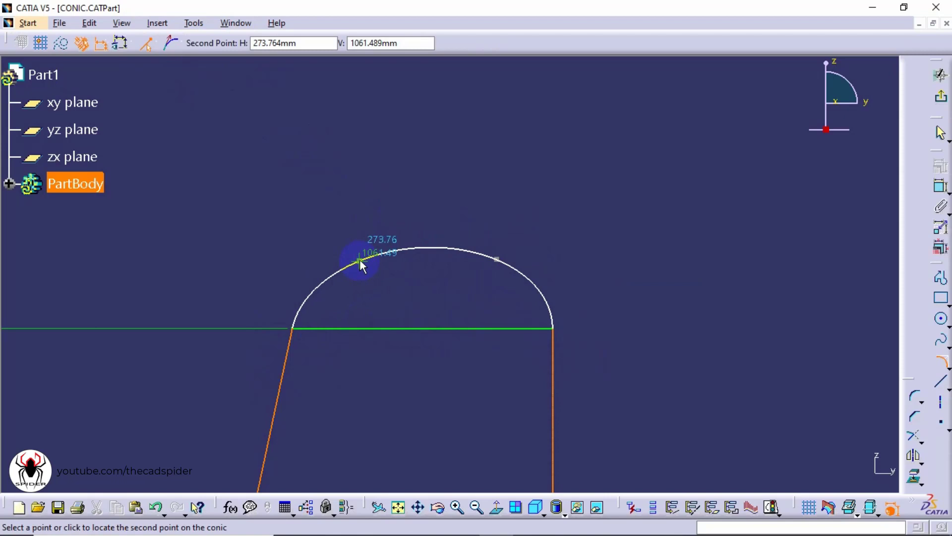
left_click(361, 264)
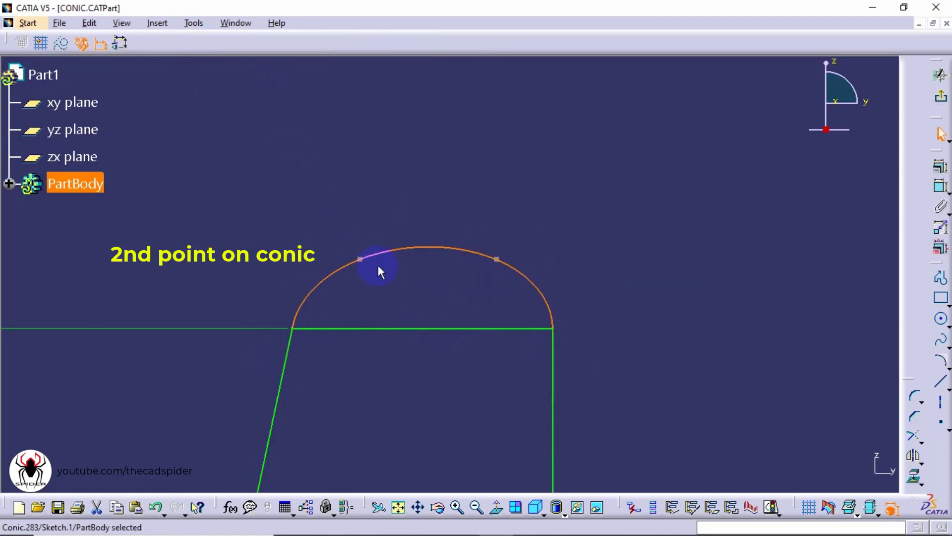
Step: Reshape the four-point conic by moving its right passing point outward and its left passing point slightly lower
left_click(405, 279)
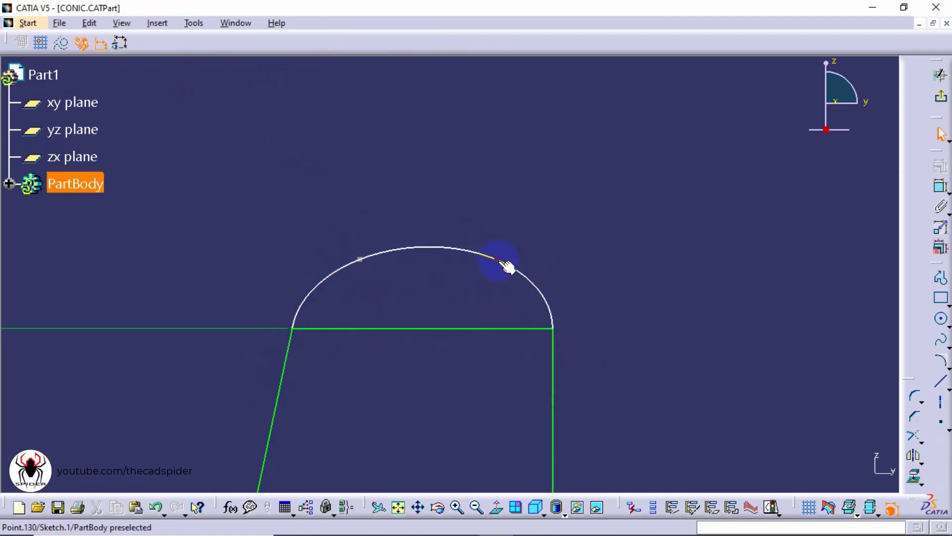
left_click_drag(497, 259, 518, 266)
mouse_move(367, 261)
left_mouse_down()
mouse_move(374, 267)
mouse_move(333, 247)
mouse_move(369, 267)
left_mouse_up()
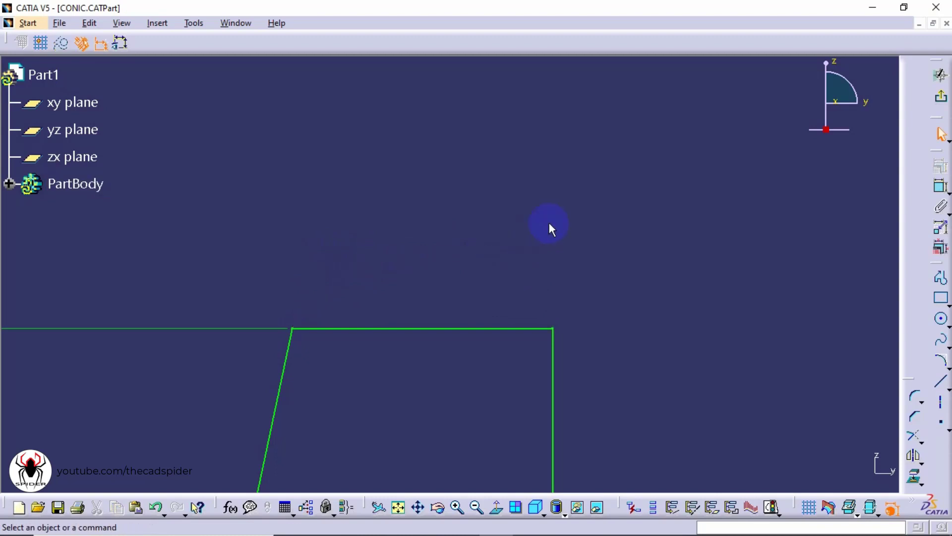
Step: Draw a five-point conic between the profile's upper corners, with two side passing points and a third near the crest at about H 331.73, V 1111.17 mm
left_click(941, 360)
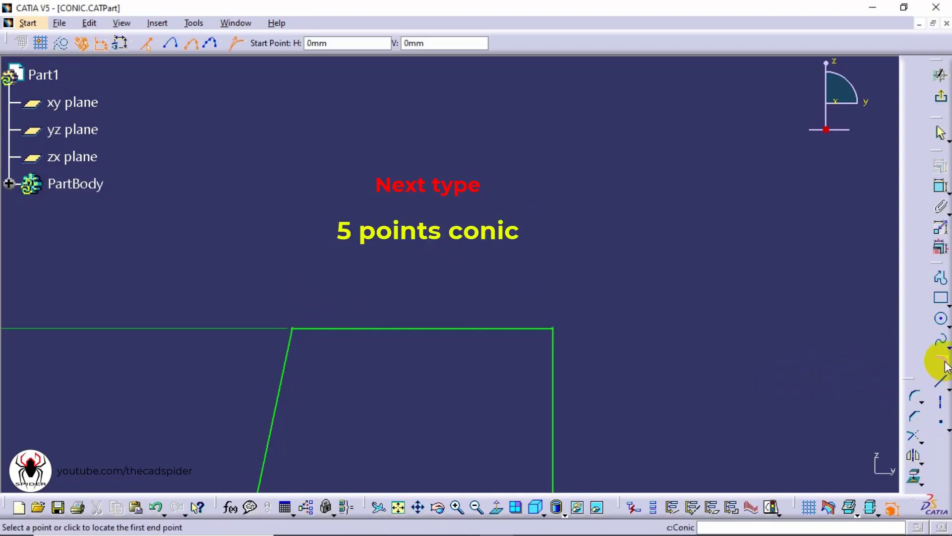
left_click(211, 44)
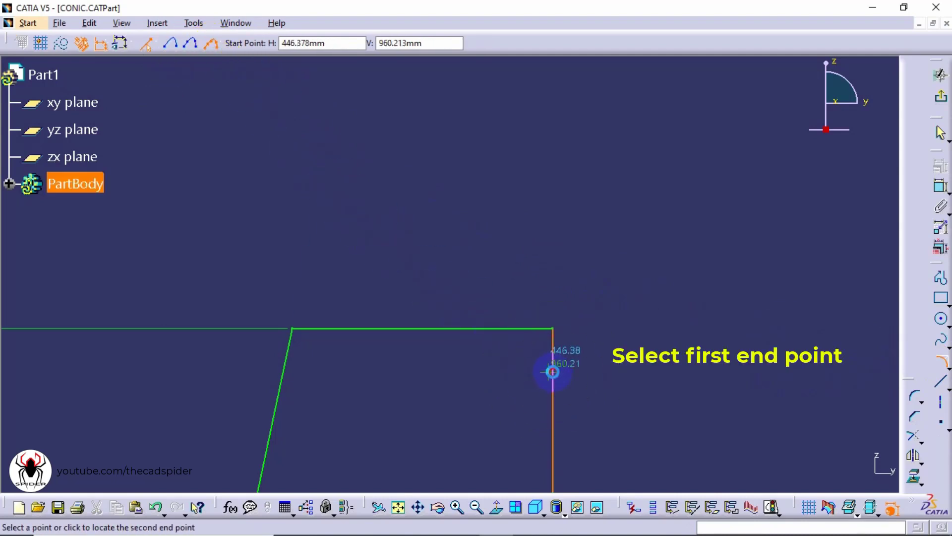
left_click(291, 366)
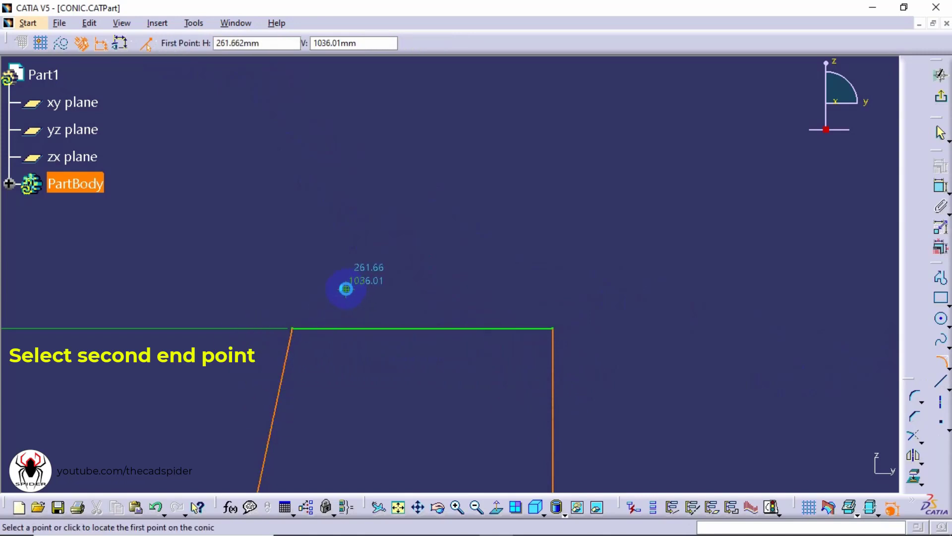
left_click(496, 249)
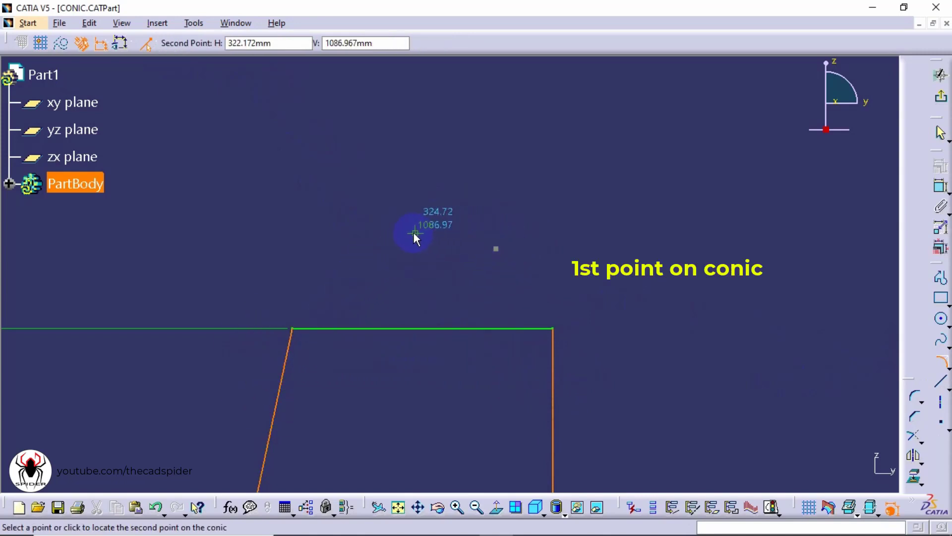
left_click(339, 245)
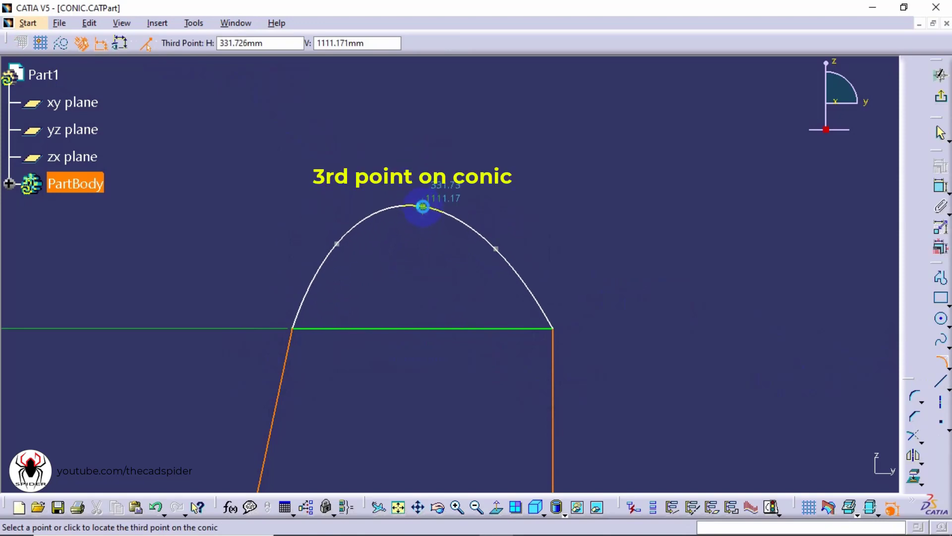
left_click(423, 207)
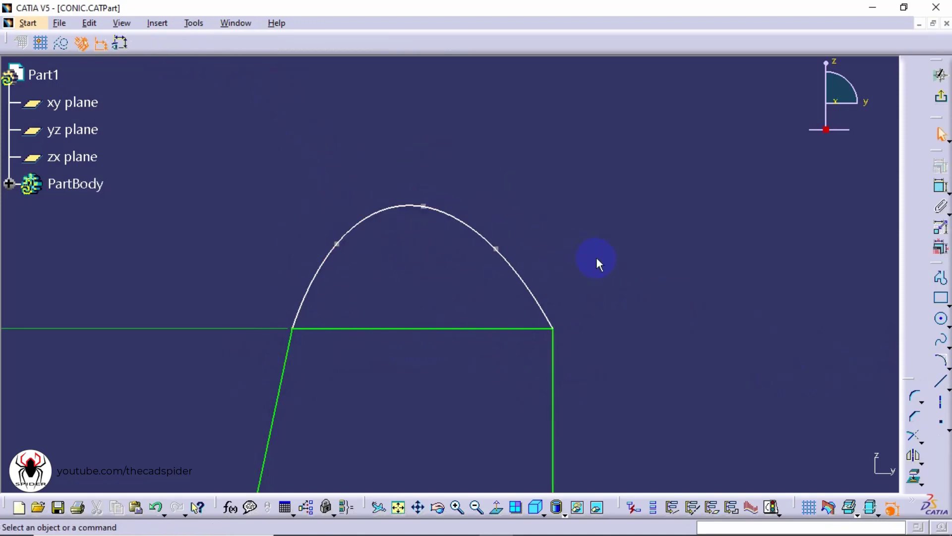
Step: Reshape the five-point conic by moving its right passing point outward and slightly adjusting the crest and left passing points
left_click_drag(496, 248, 530, 249)
mouse_move(429, 207)
left_mouse_down()
mouse_move(435, 132)
mouse_move(420, 207)
left_mouse_up()
mouse_move(334, 243)
left_mouse_down()
mouse_move(319, 222)
mouse_move(351, 240)
mouse_move(343, 246)
left_mouse_up()
left_click(422, 289)
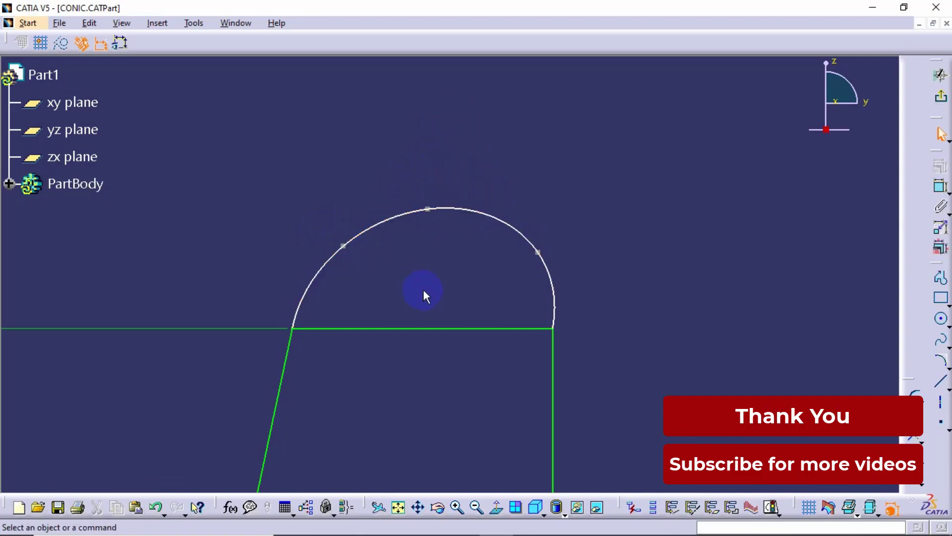